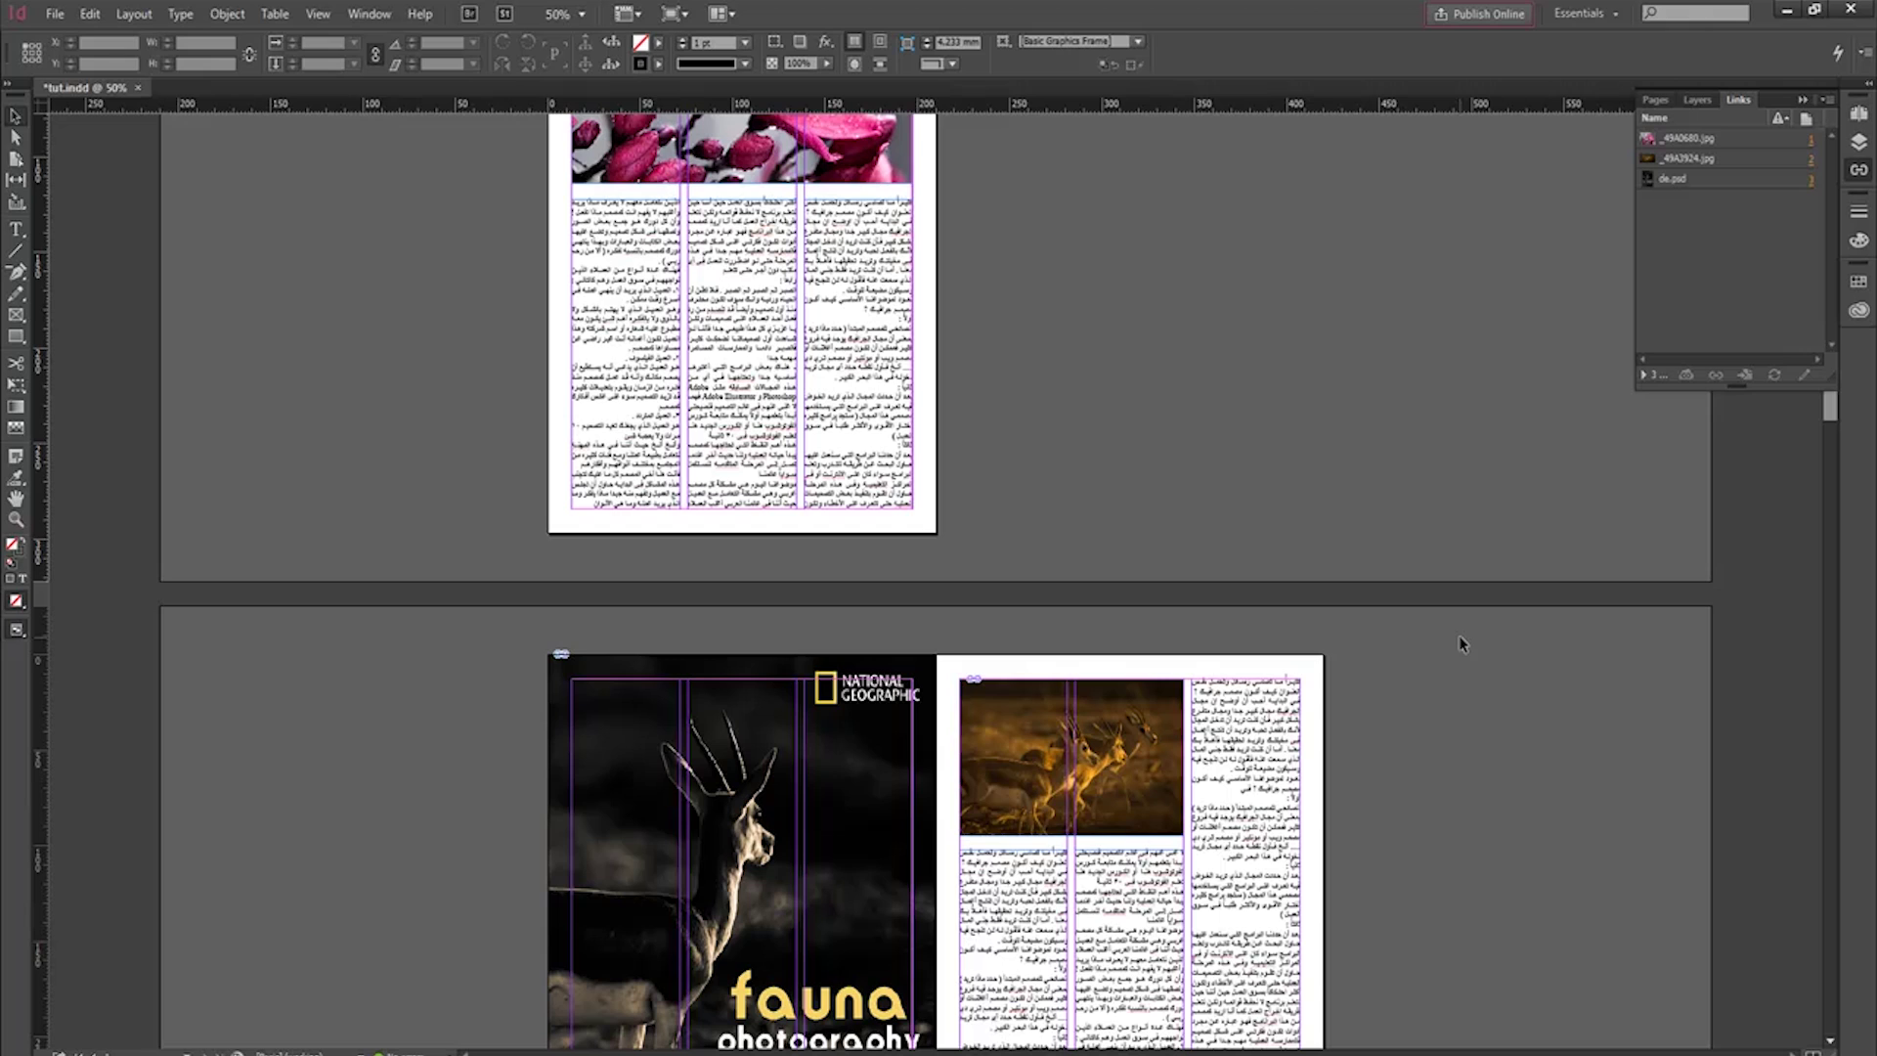
scroll(1461, 643, "up", 5)
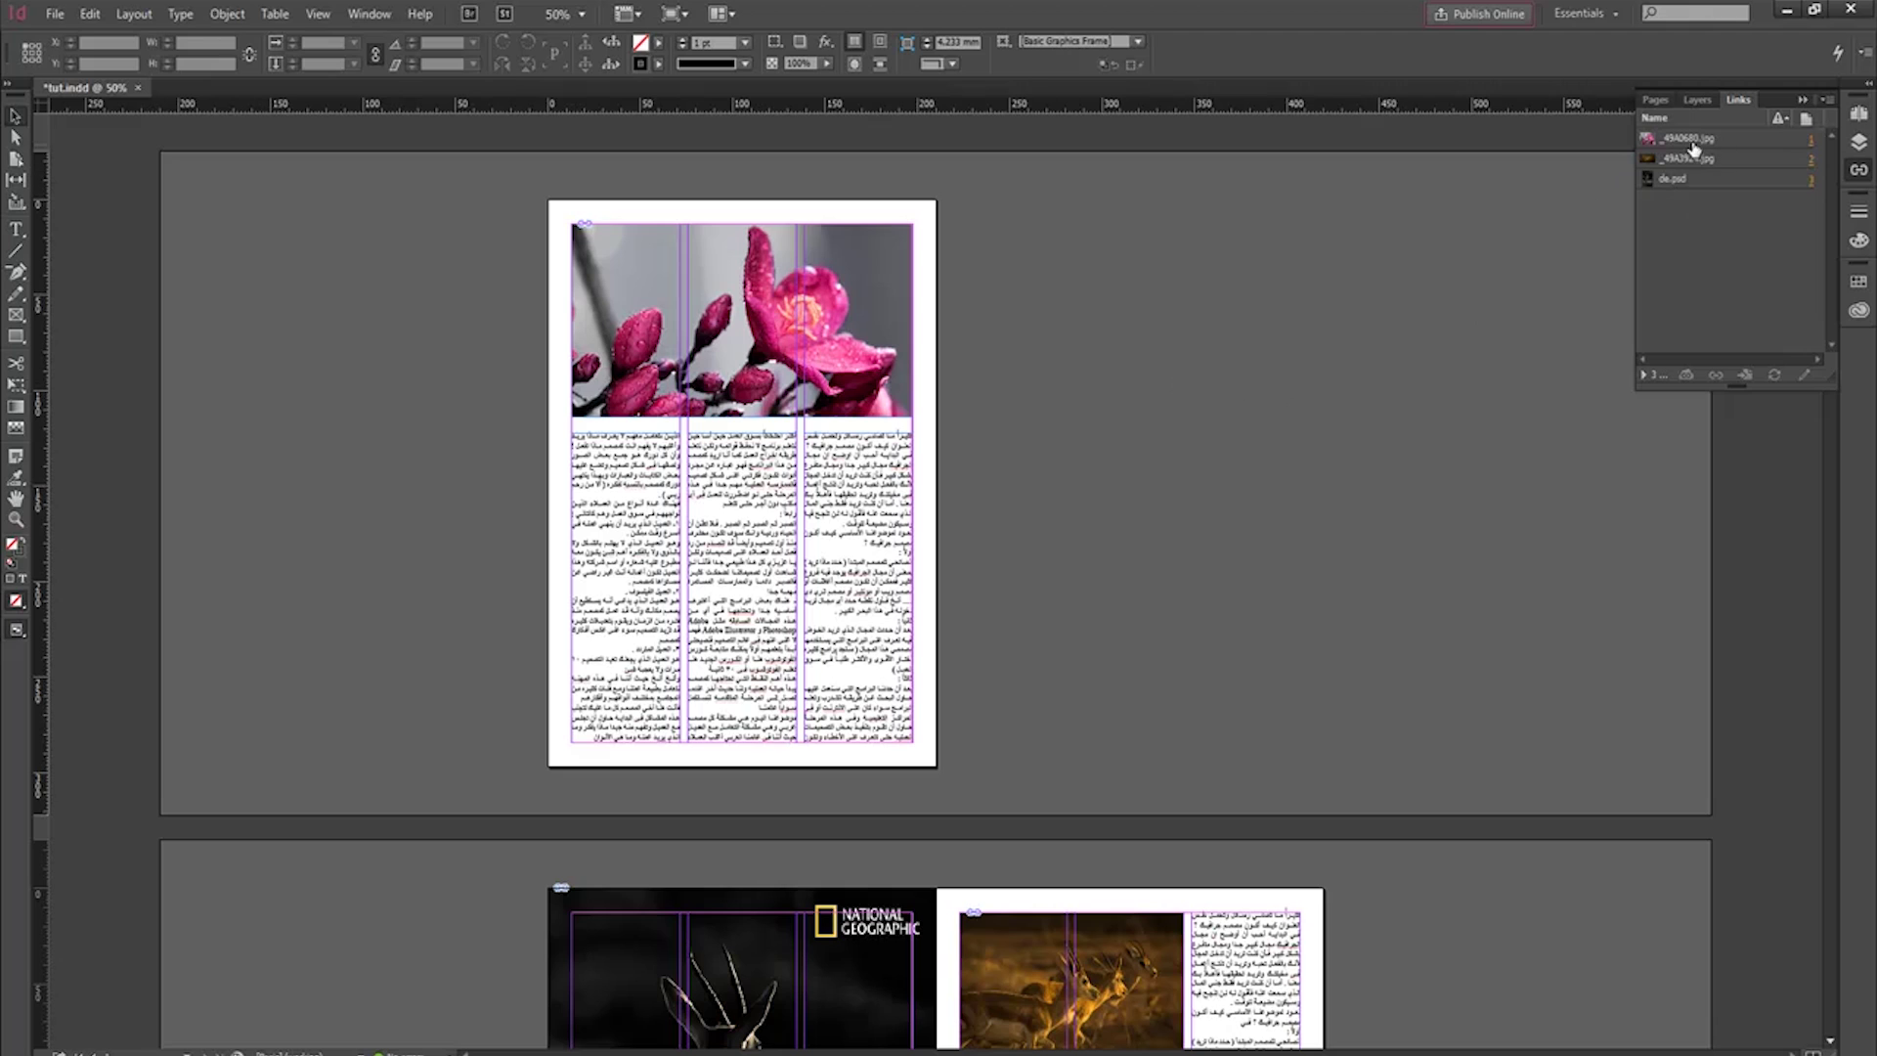
scroll(986, 489, "down", 3)
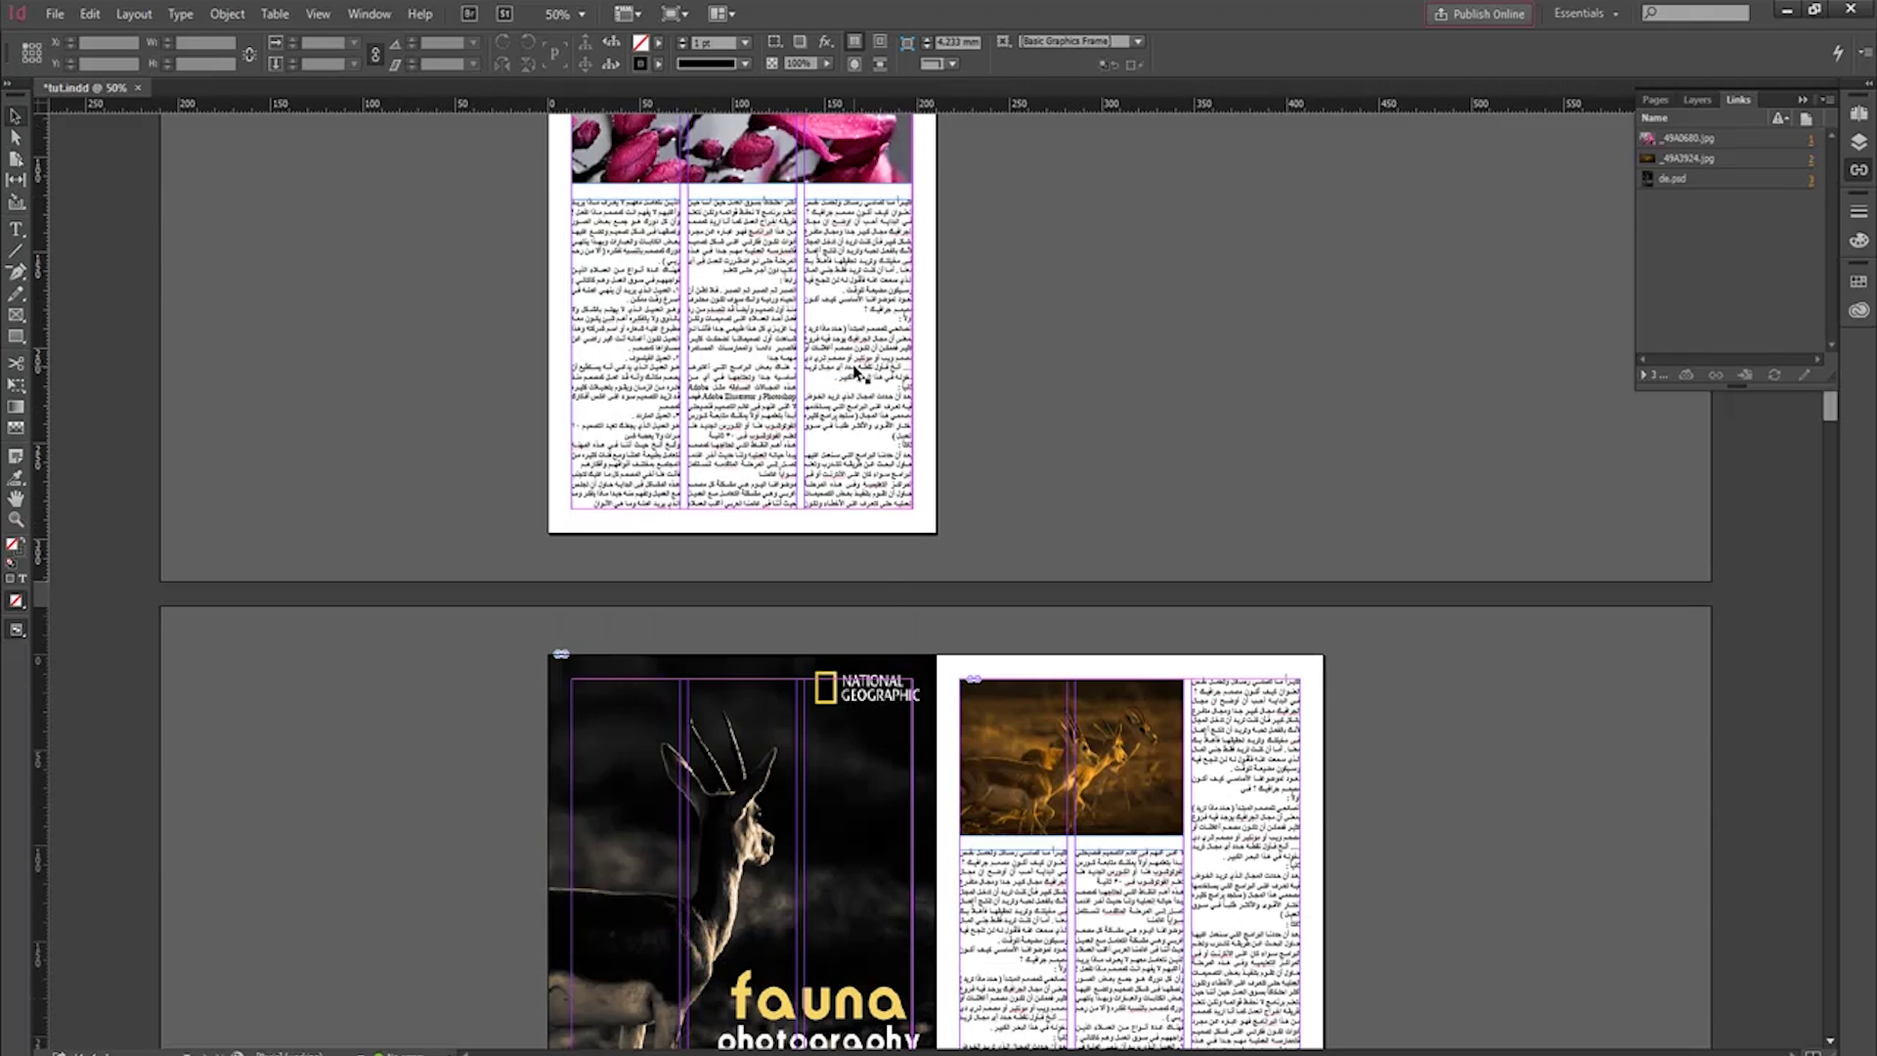
scroll(856, 372, "down", 5)
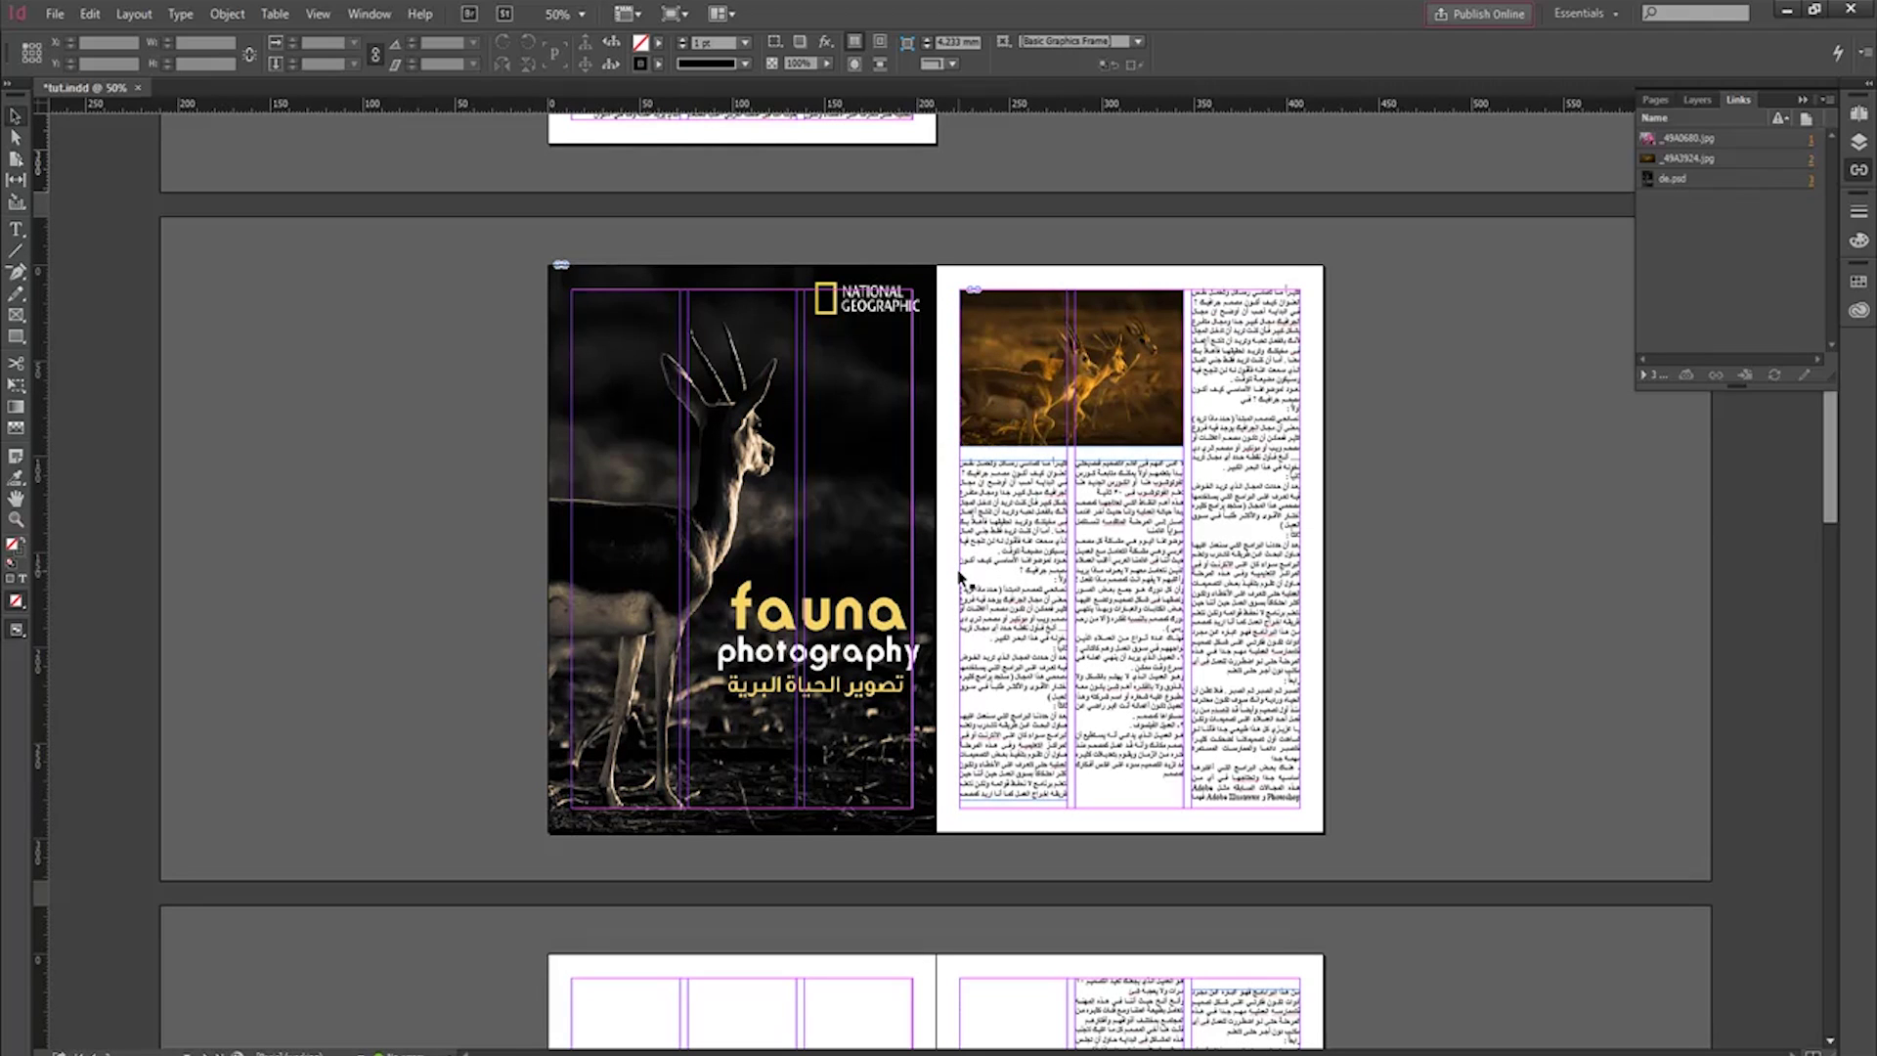
scroll(959, 577, "up", 4)
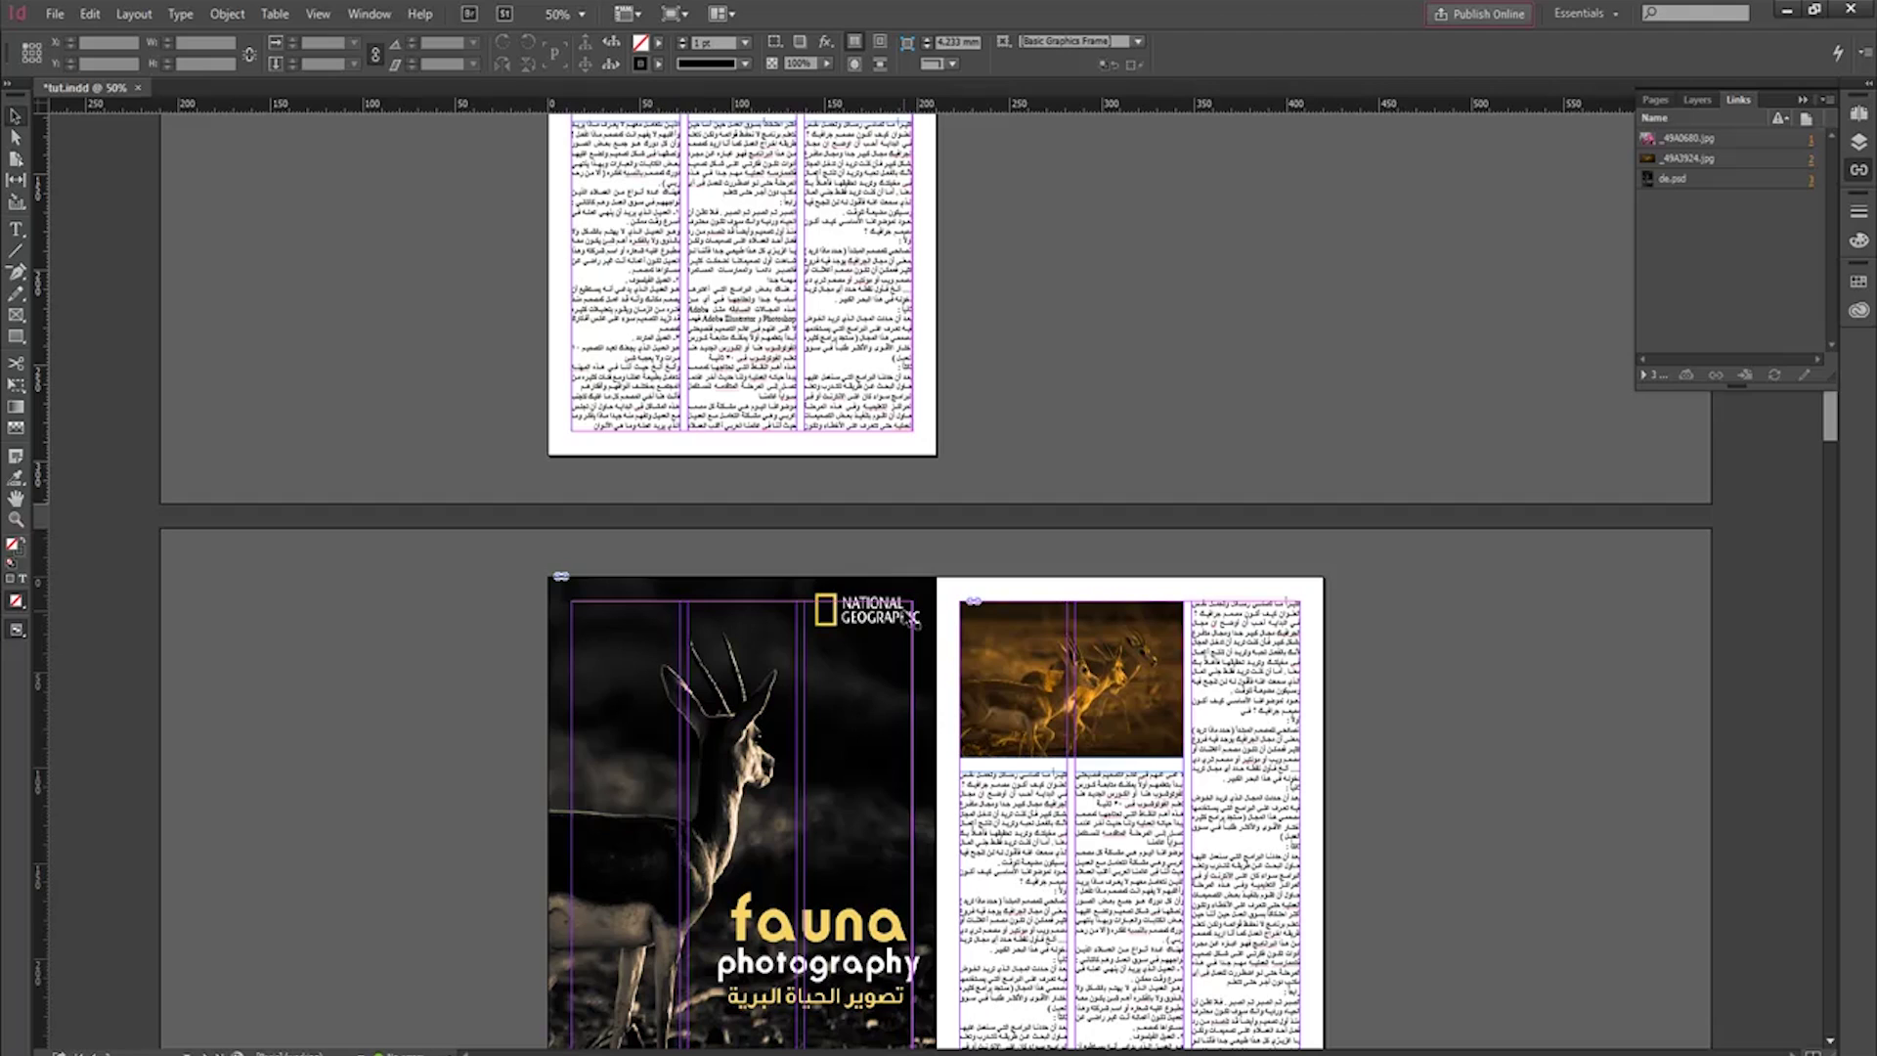
scroll(912, 618, "up", 3)
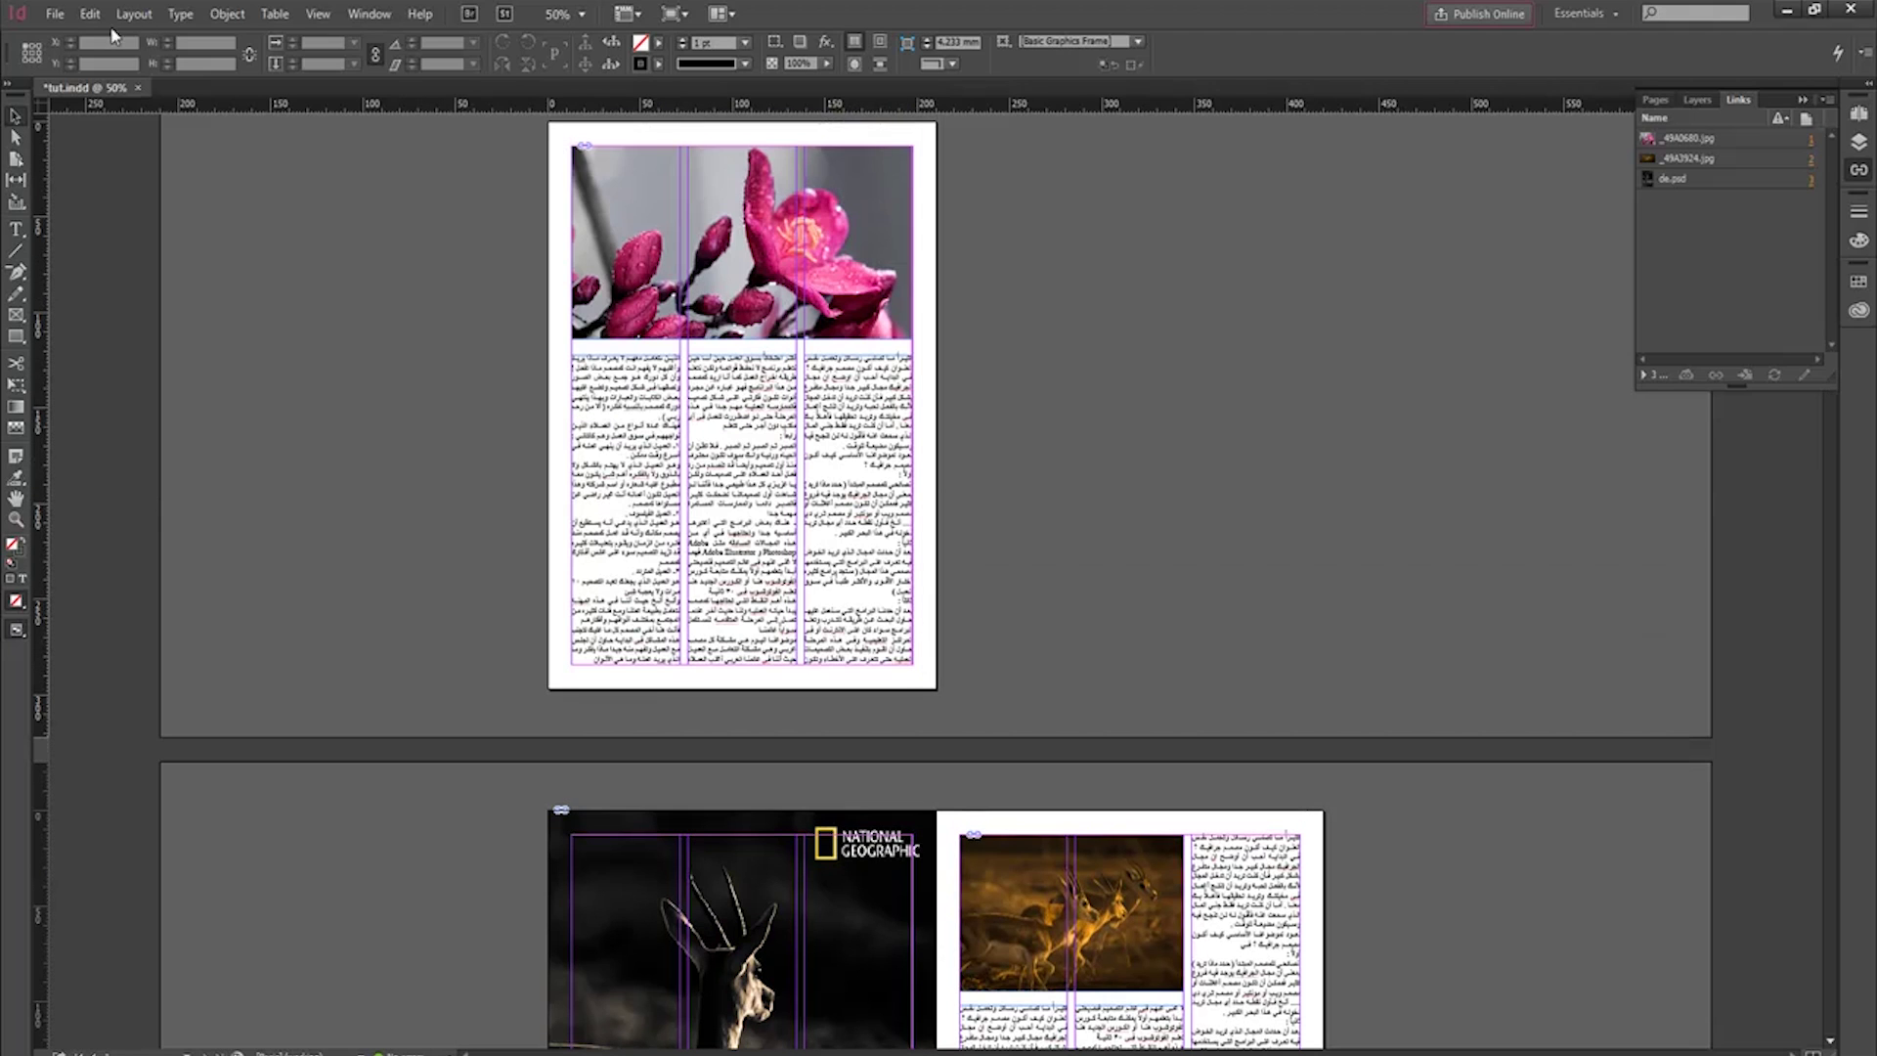
left_click(53, 14)
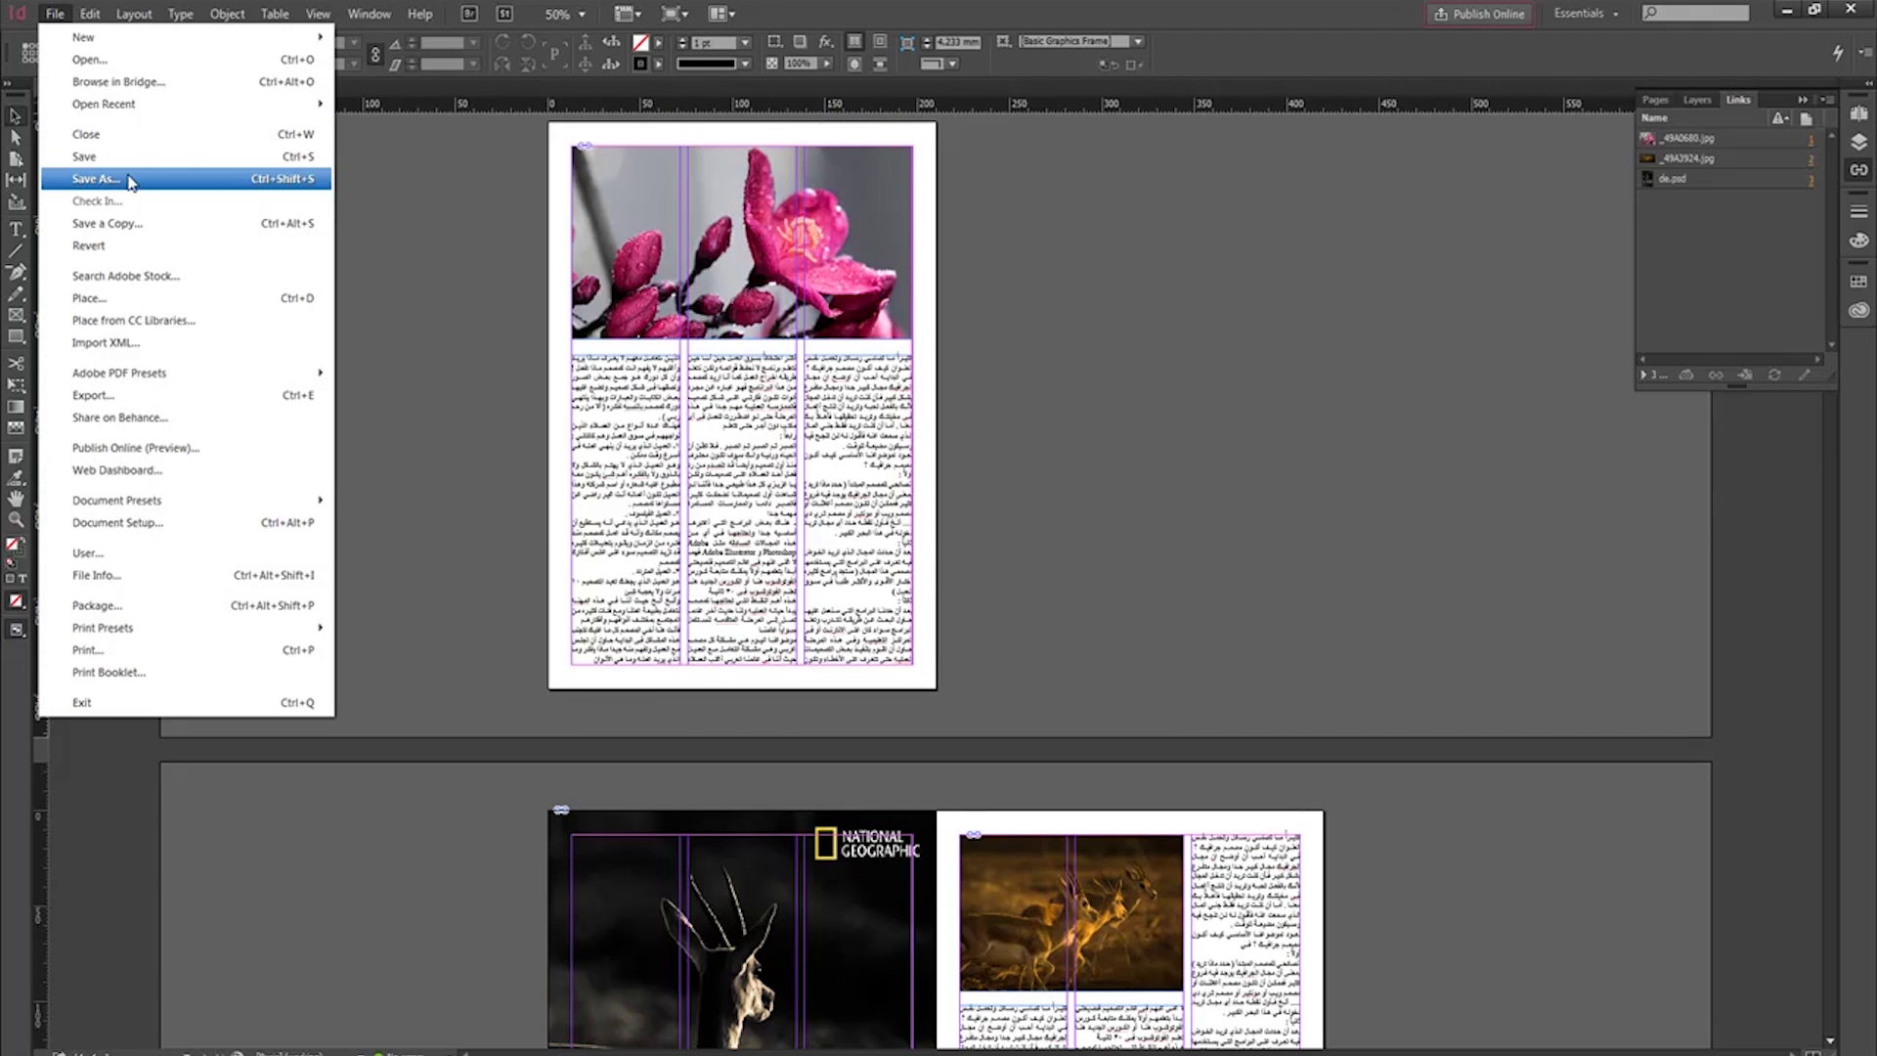
left_click(479, 207)
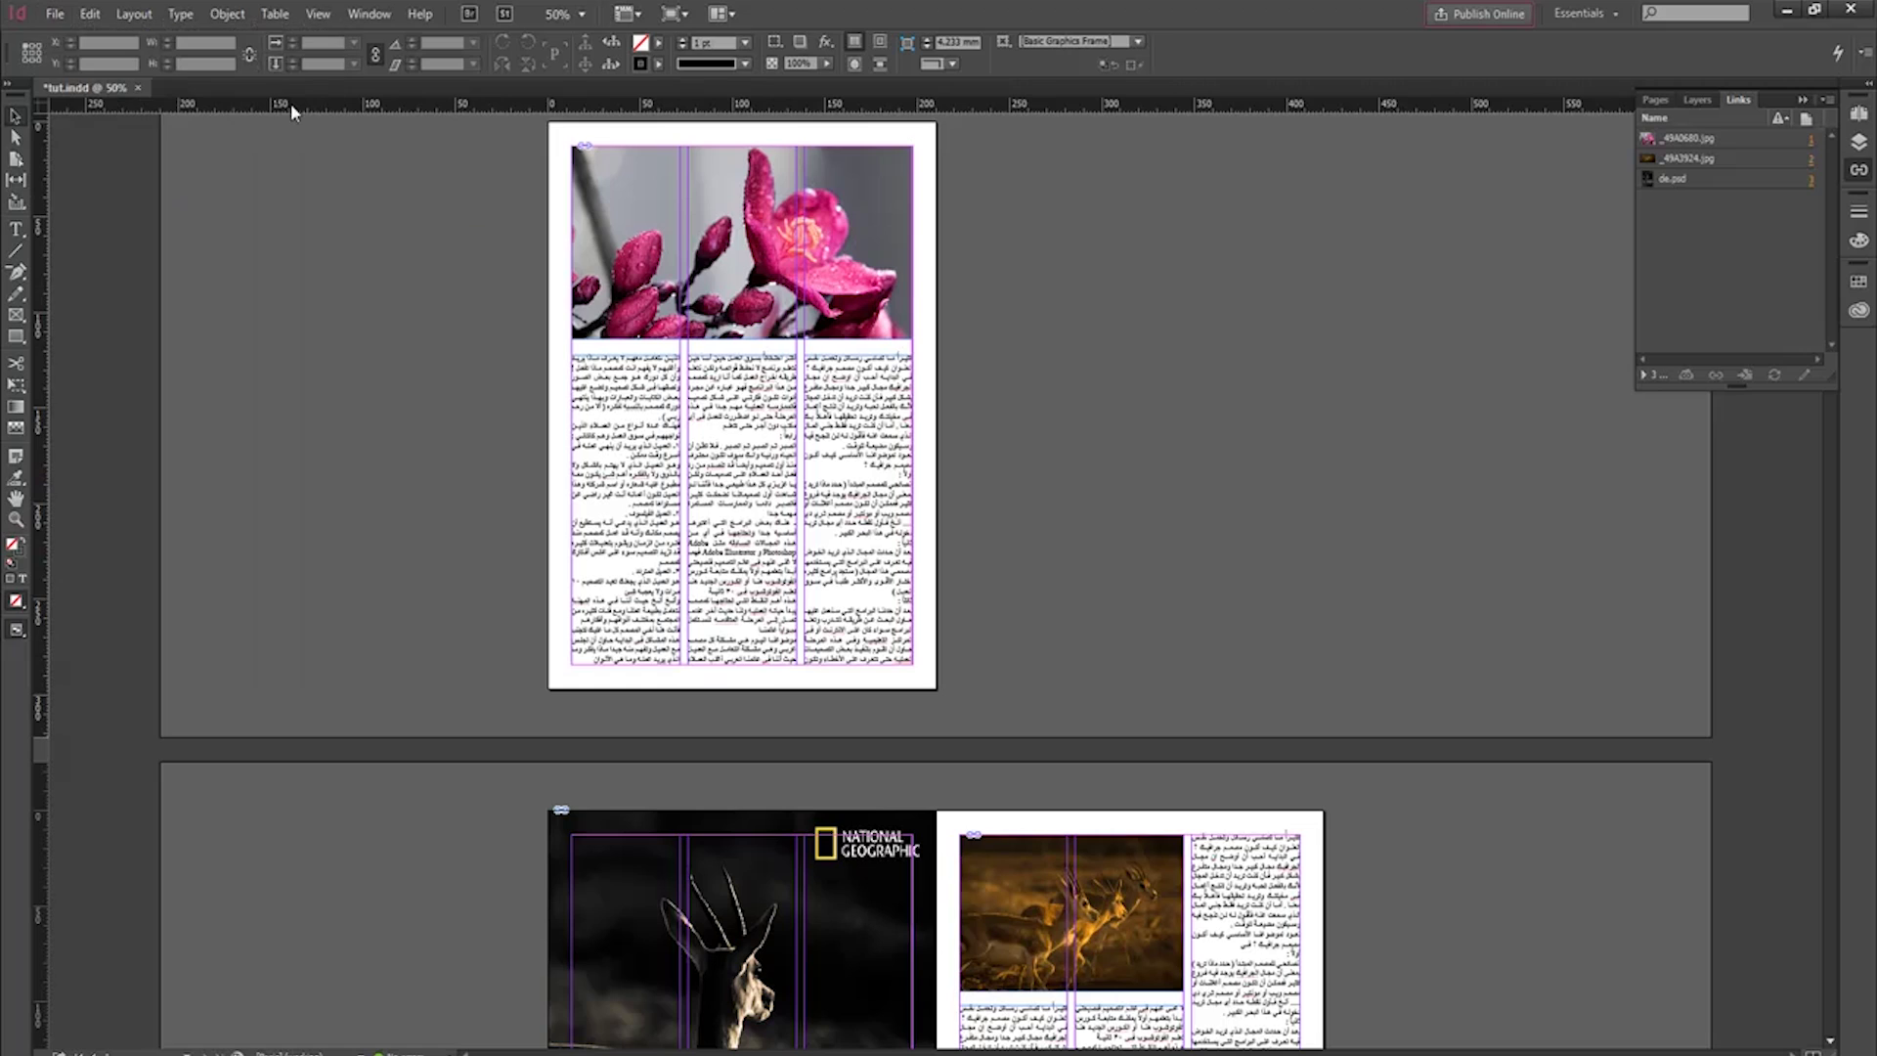
Start packaging the entire publication and save the document when required to continue.
left_click(44, 13)
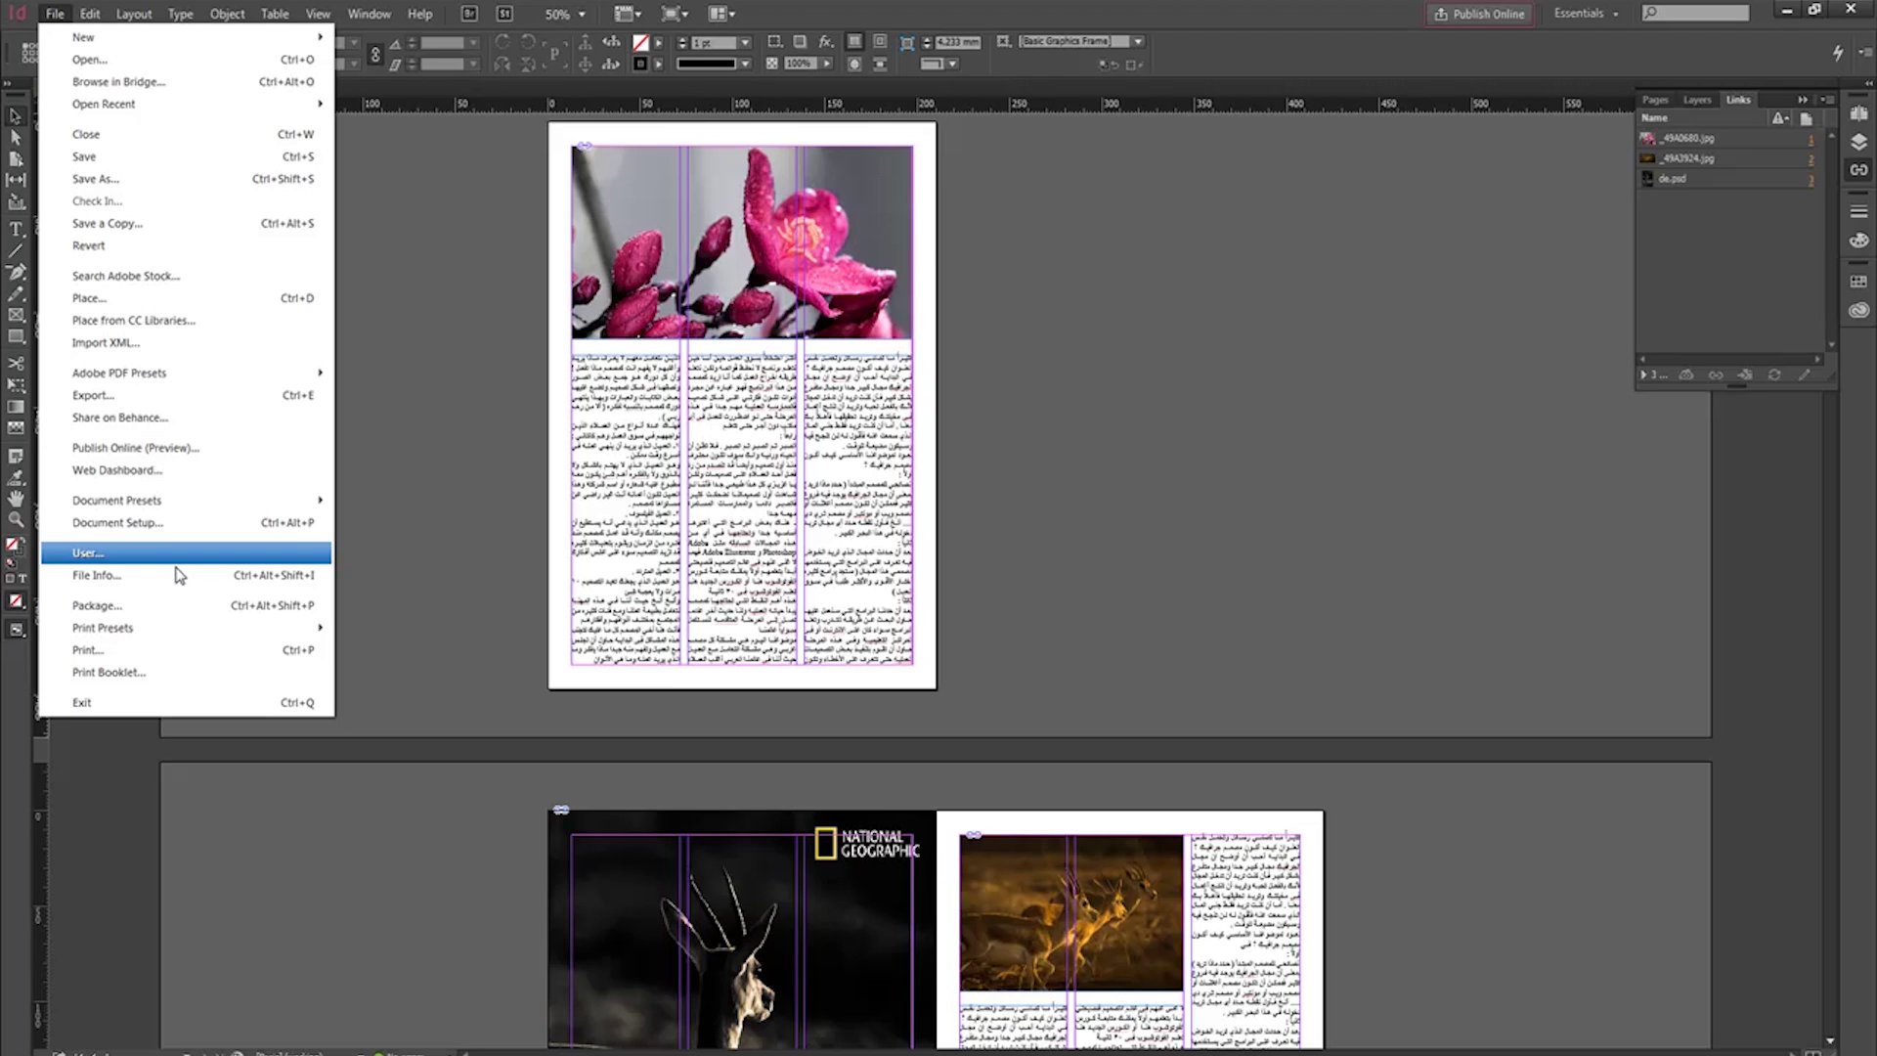
left_click(289, 610)
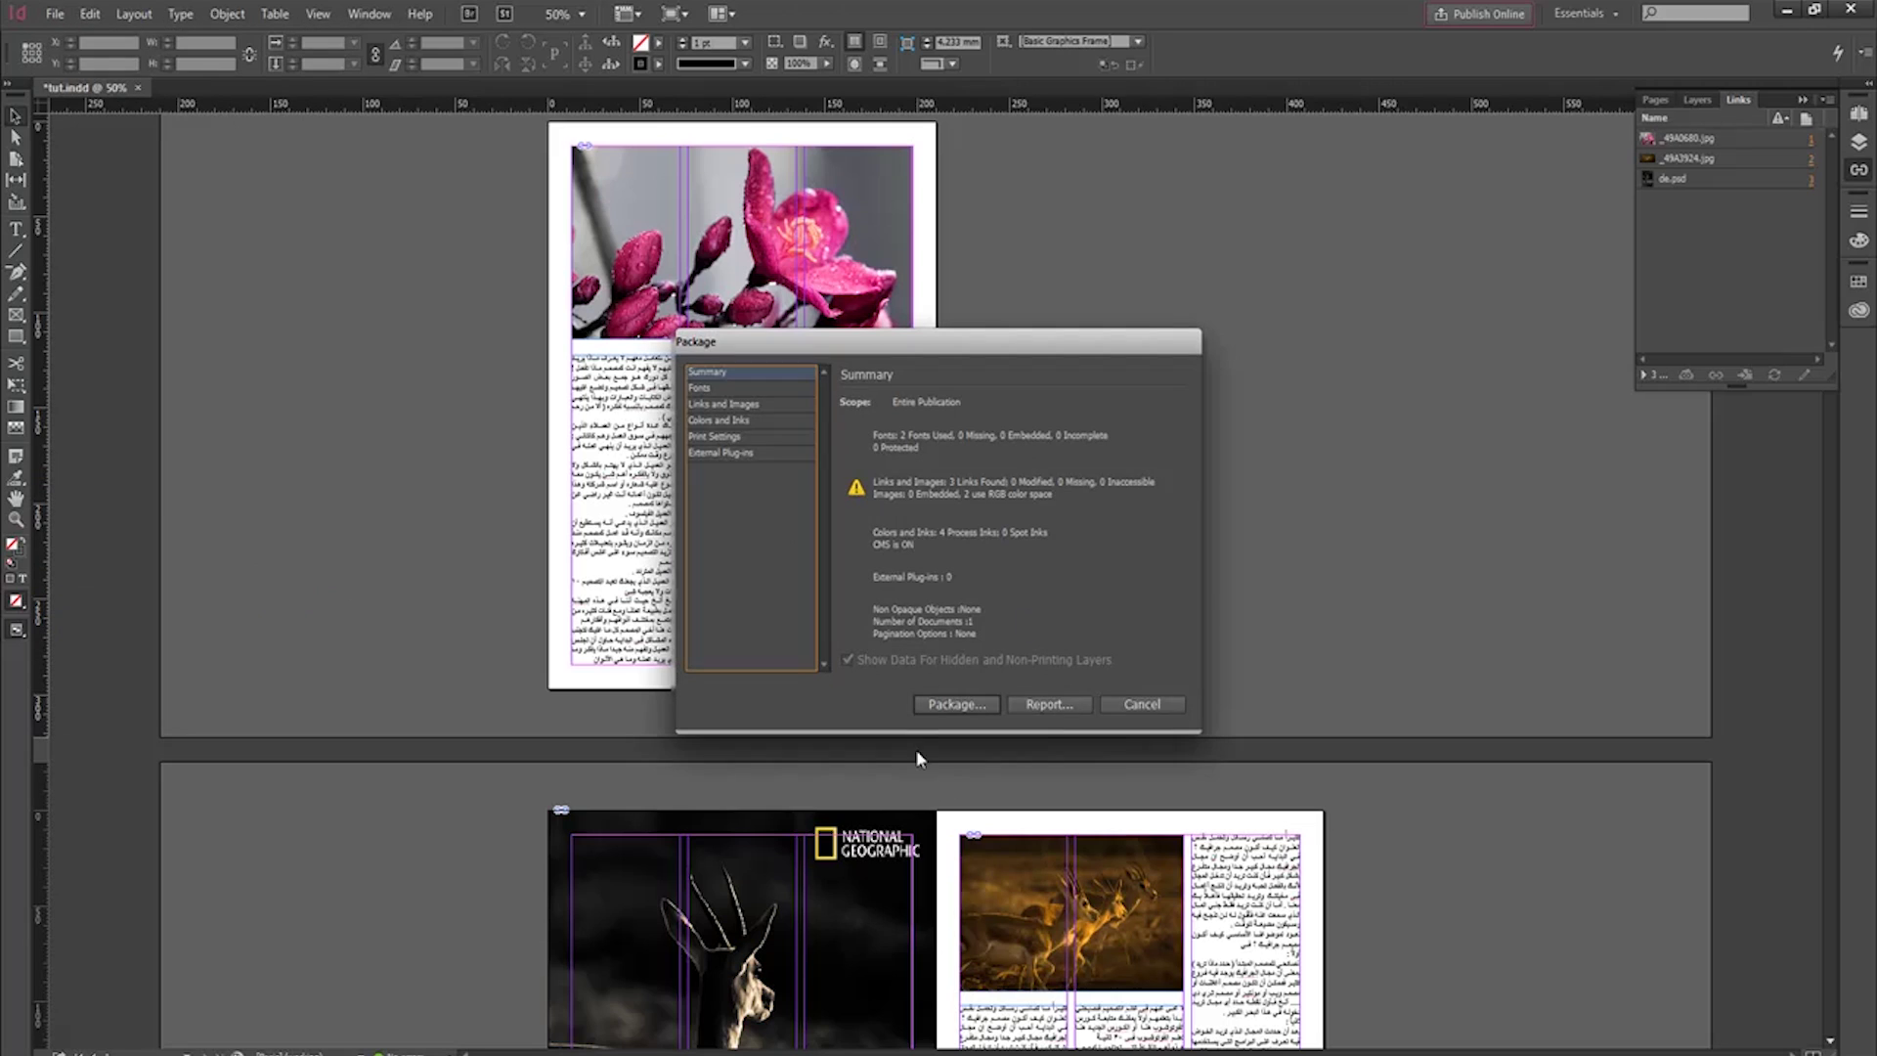
left_click(953, 704)
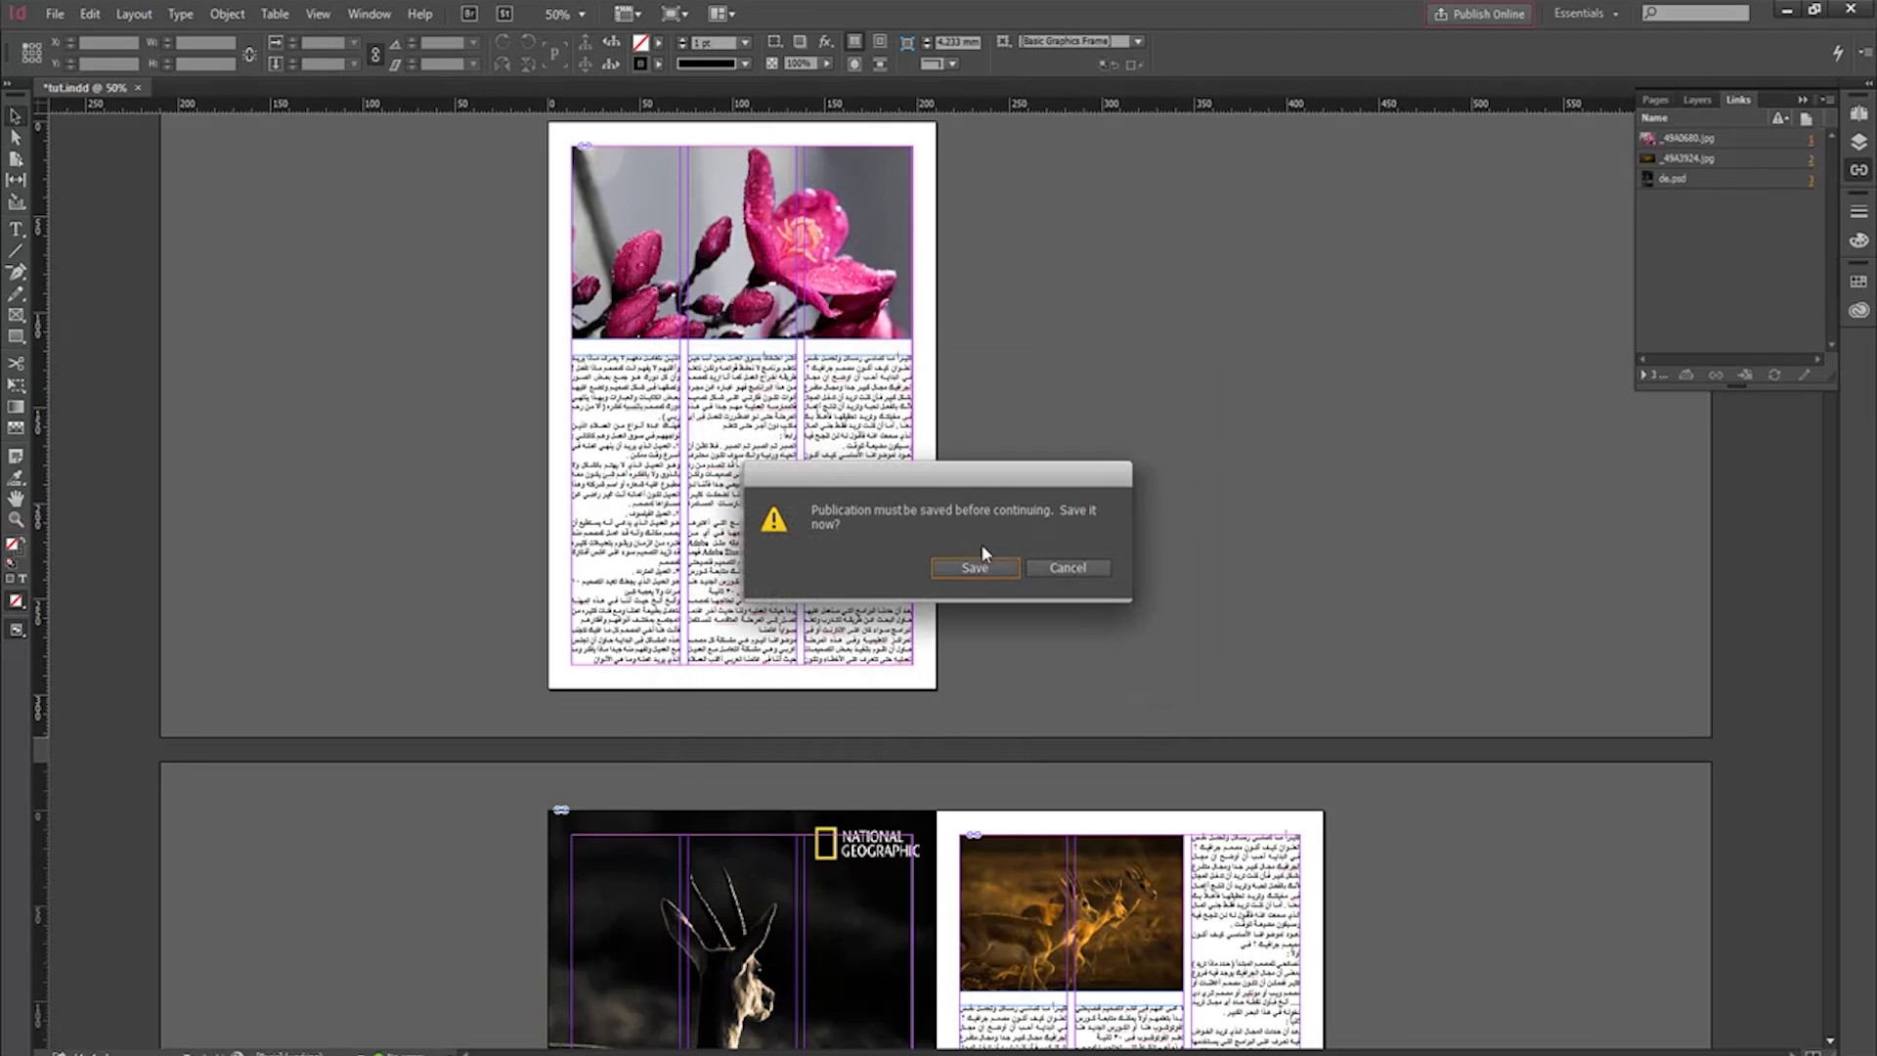
left_click(972, 569)
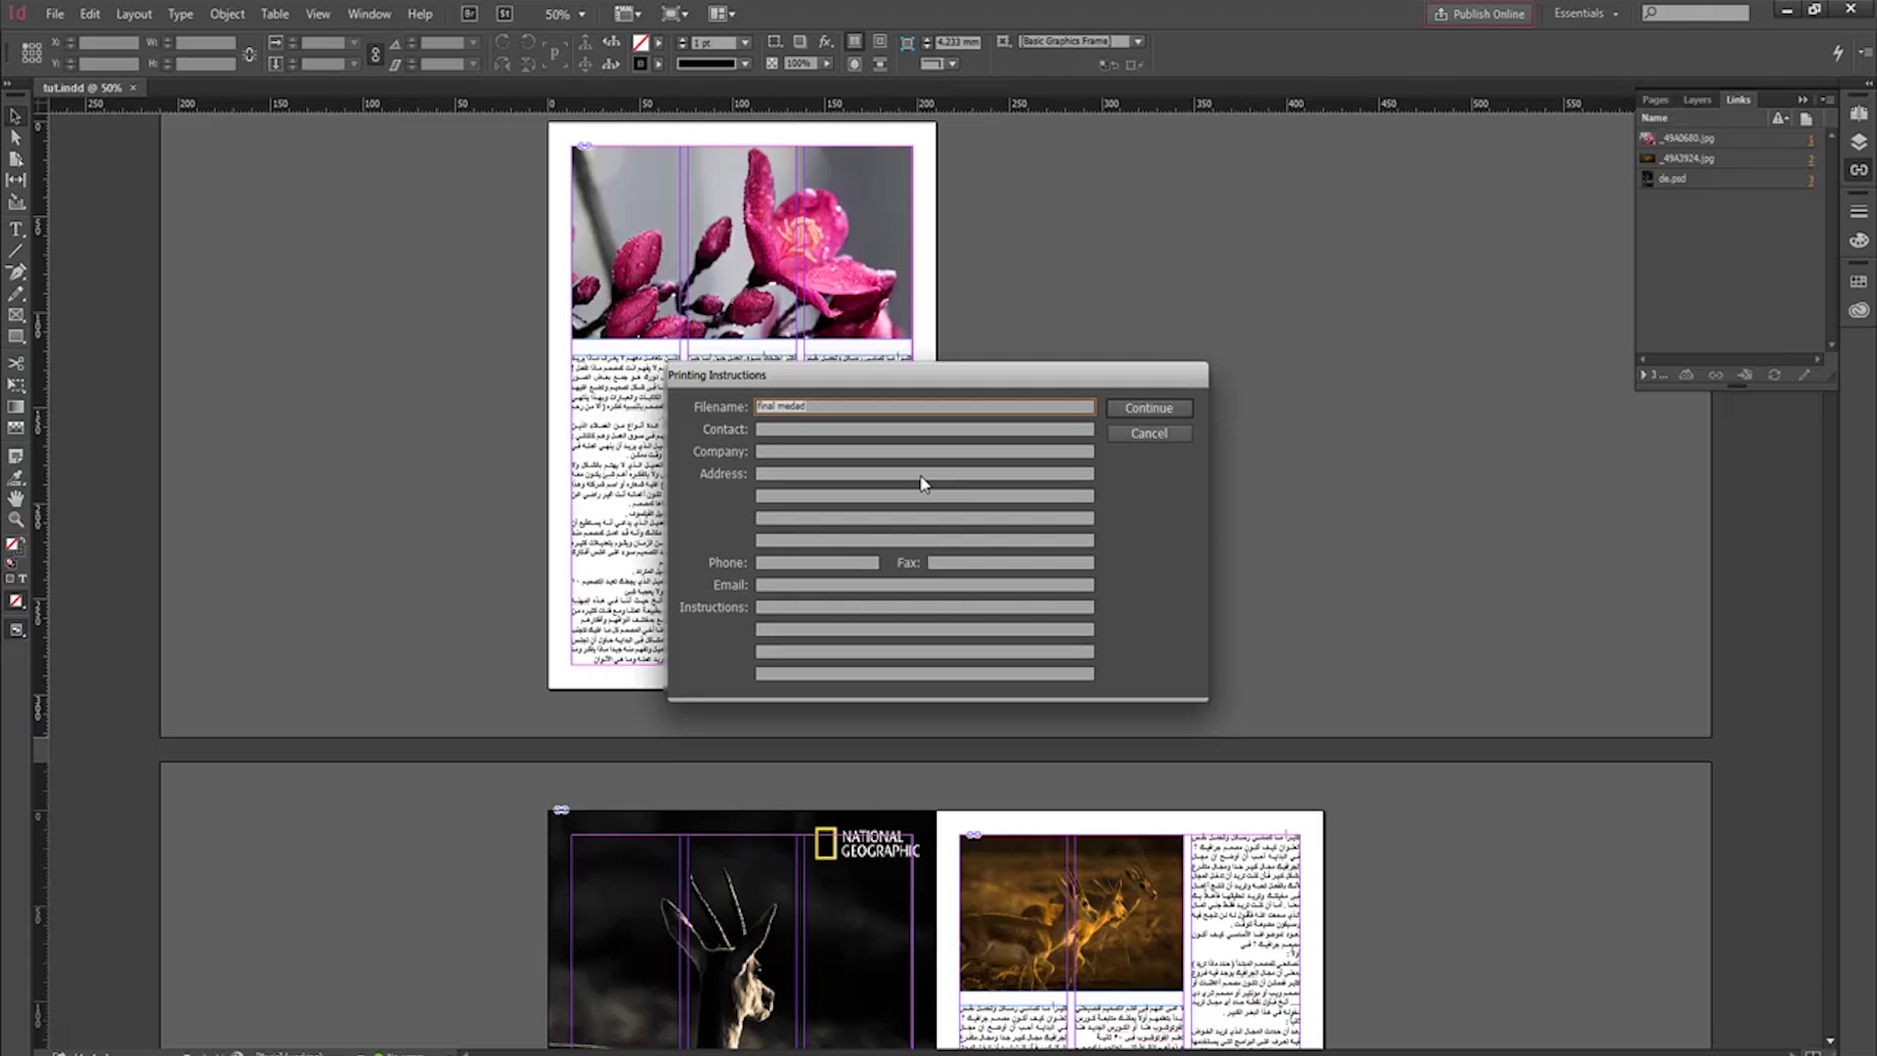
Set the printing instructions filename to "tut", leave the contact details blank, and continue to the package location.
type("tut")
left_click(782, 451)
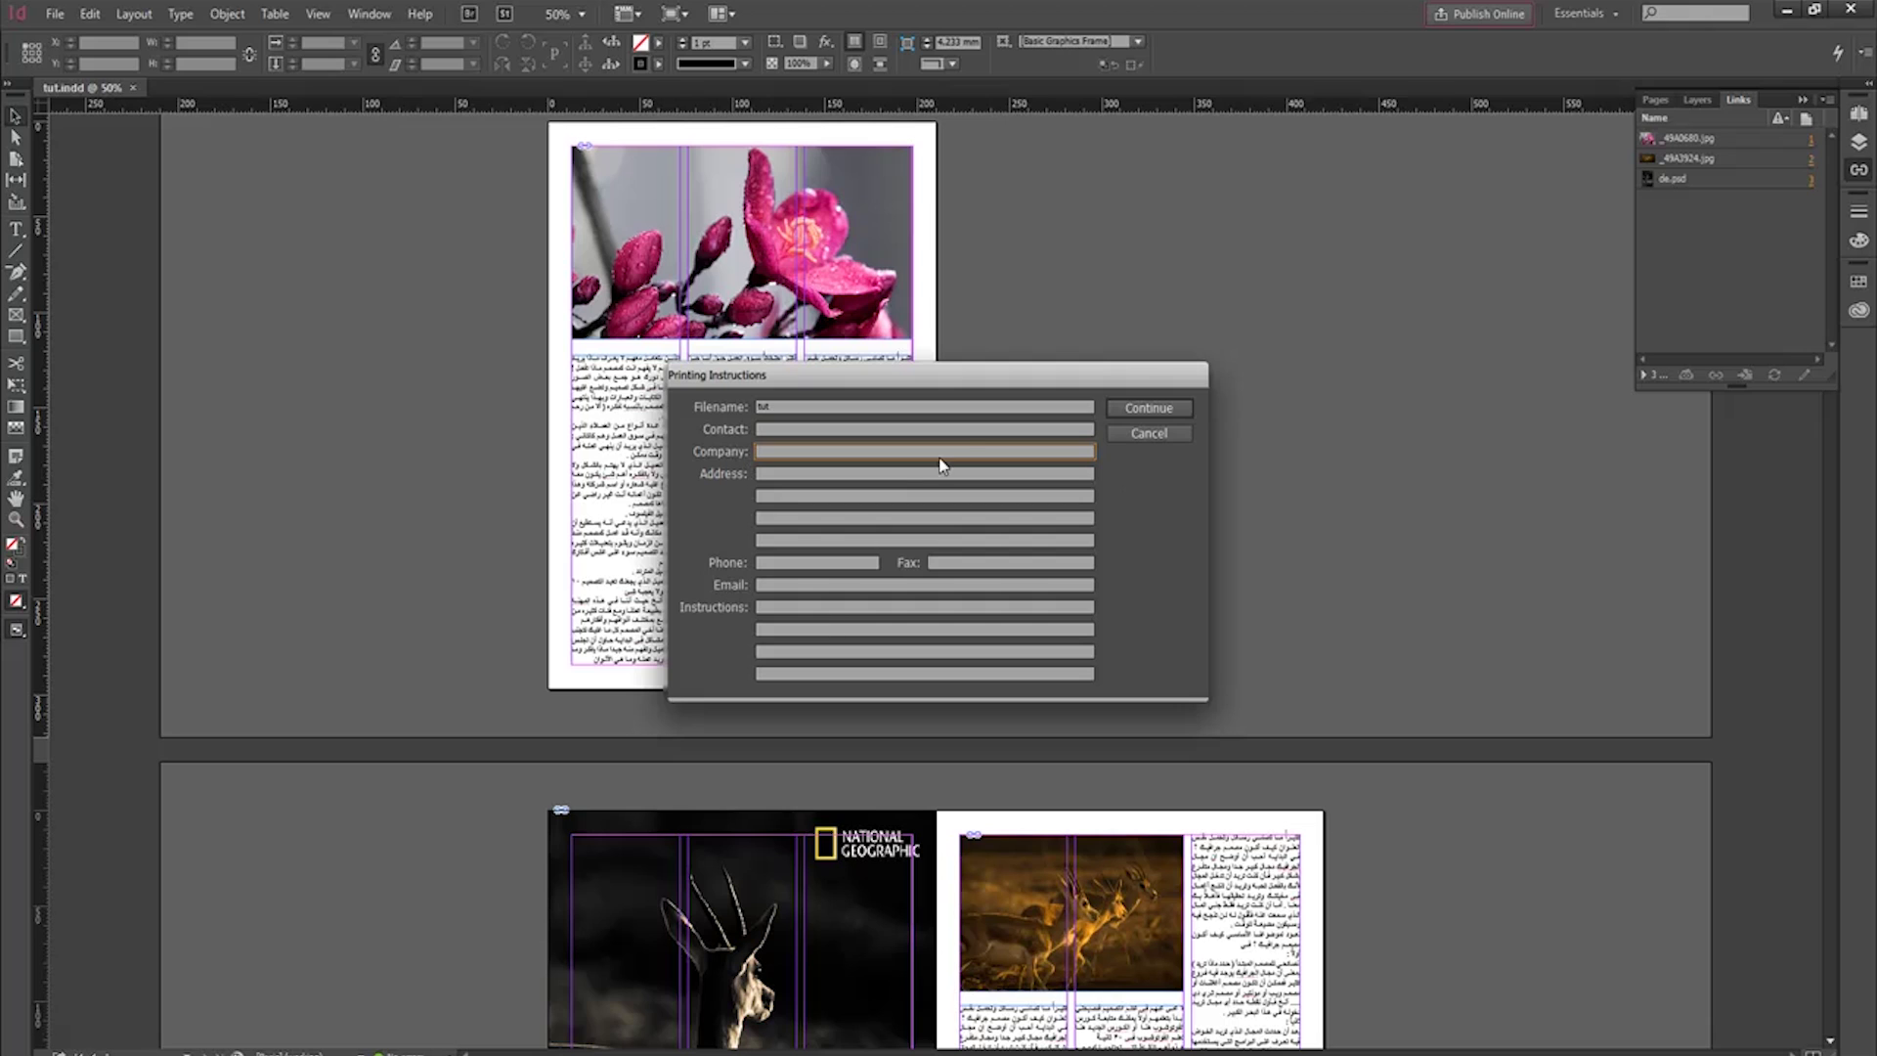
left_click(1157, 419)
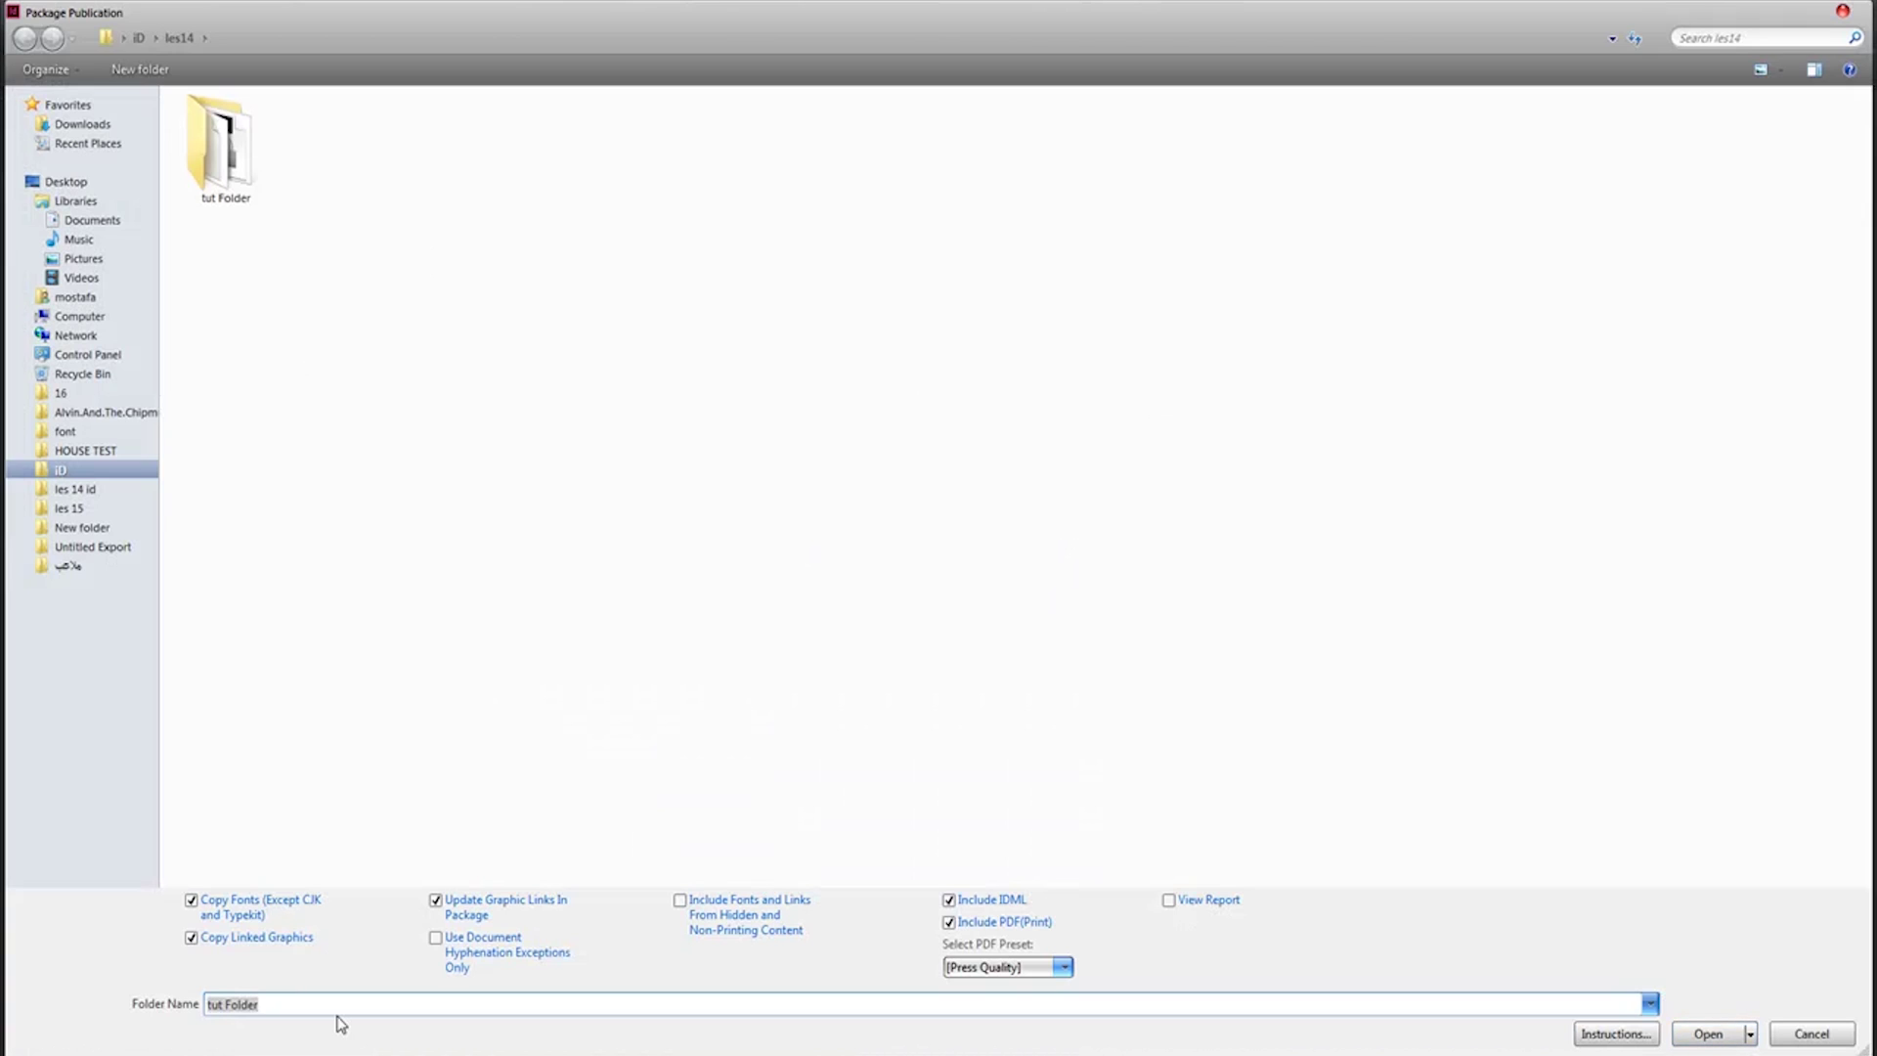
Package the publication as "final" inside a new folder in les14, keeping the fonts, linked graphics, IDML and PDF options.
type("final")
left_click(145, 78)
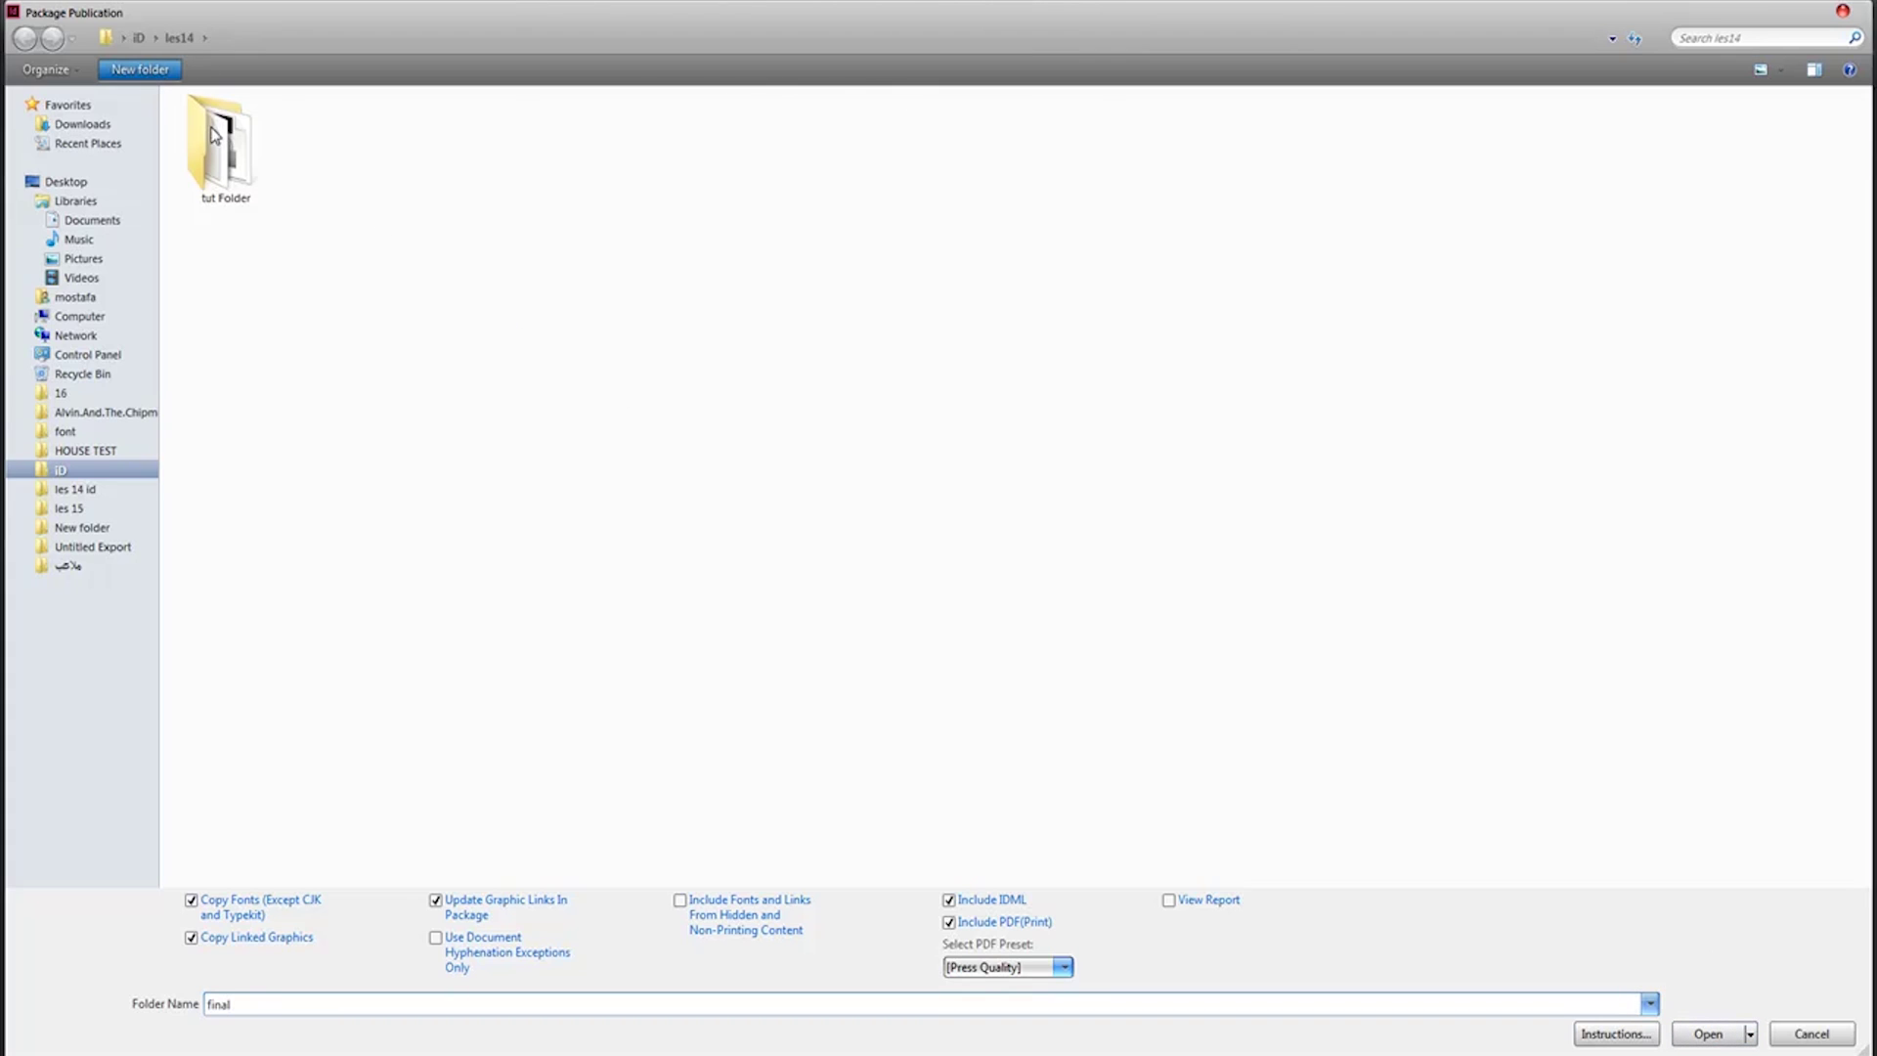
double_click(238, 146)
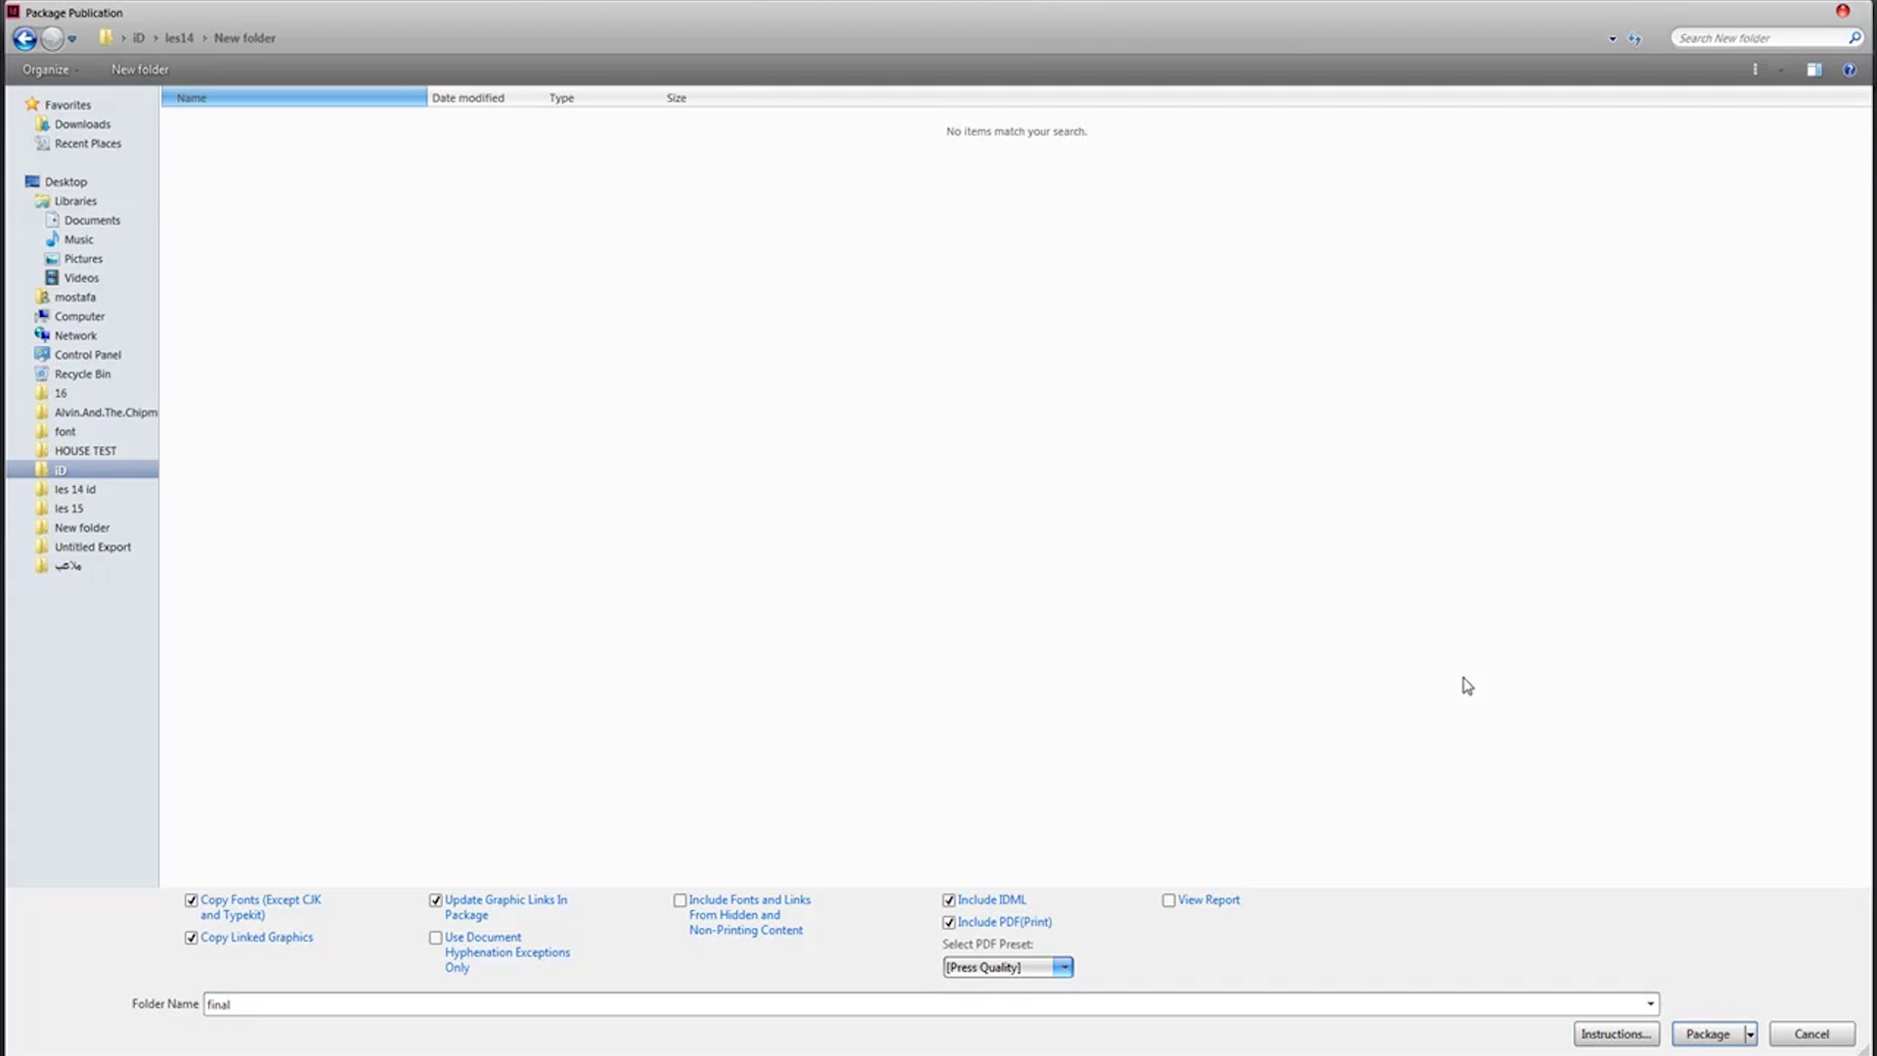
left_click(1702, 1042)
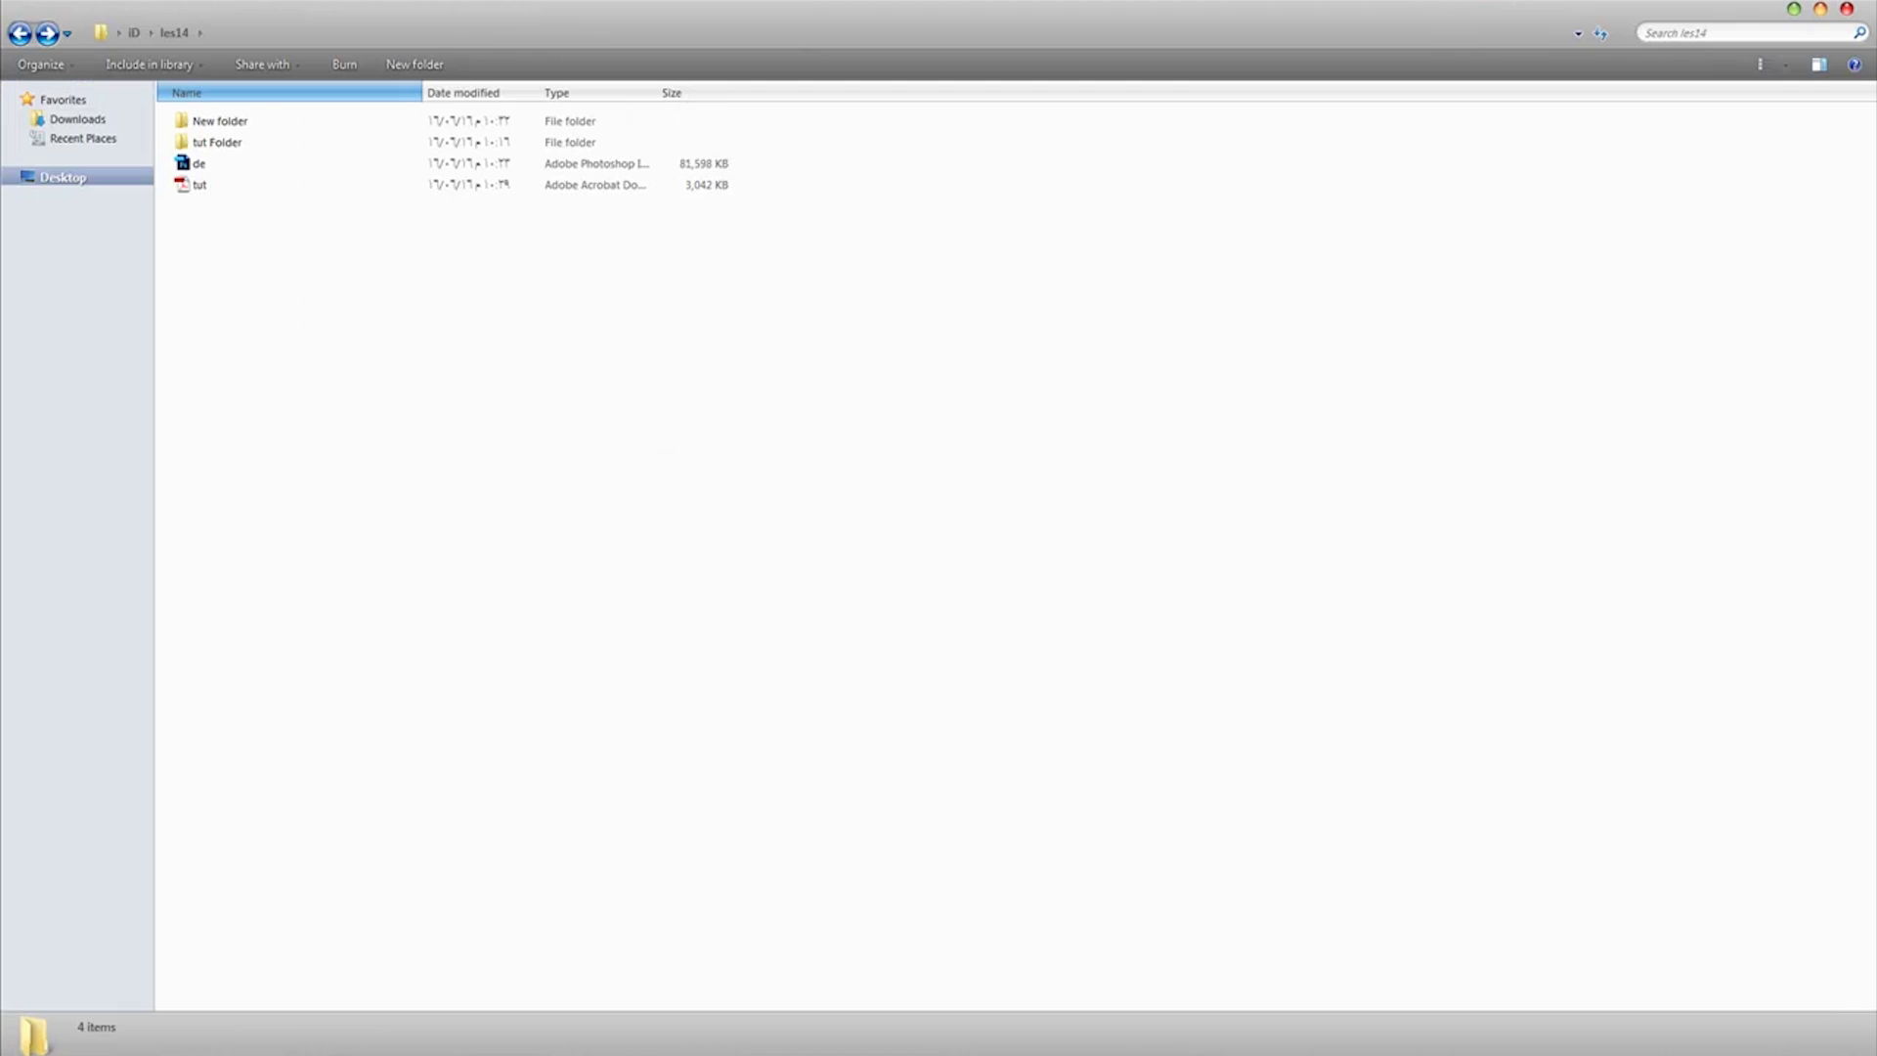
Open the packaged "final" folder inside New folder, enlarge its file icons, and check the INDD and PDF files.
double_click(227, 122)
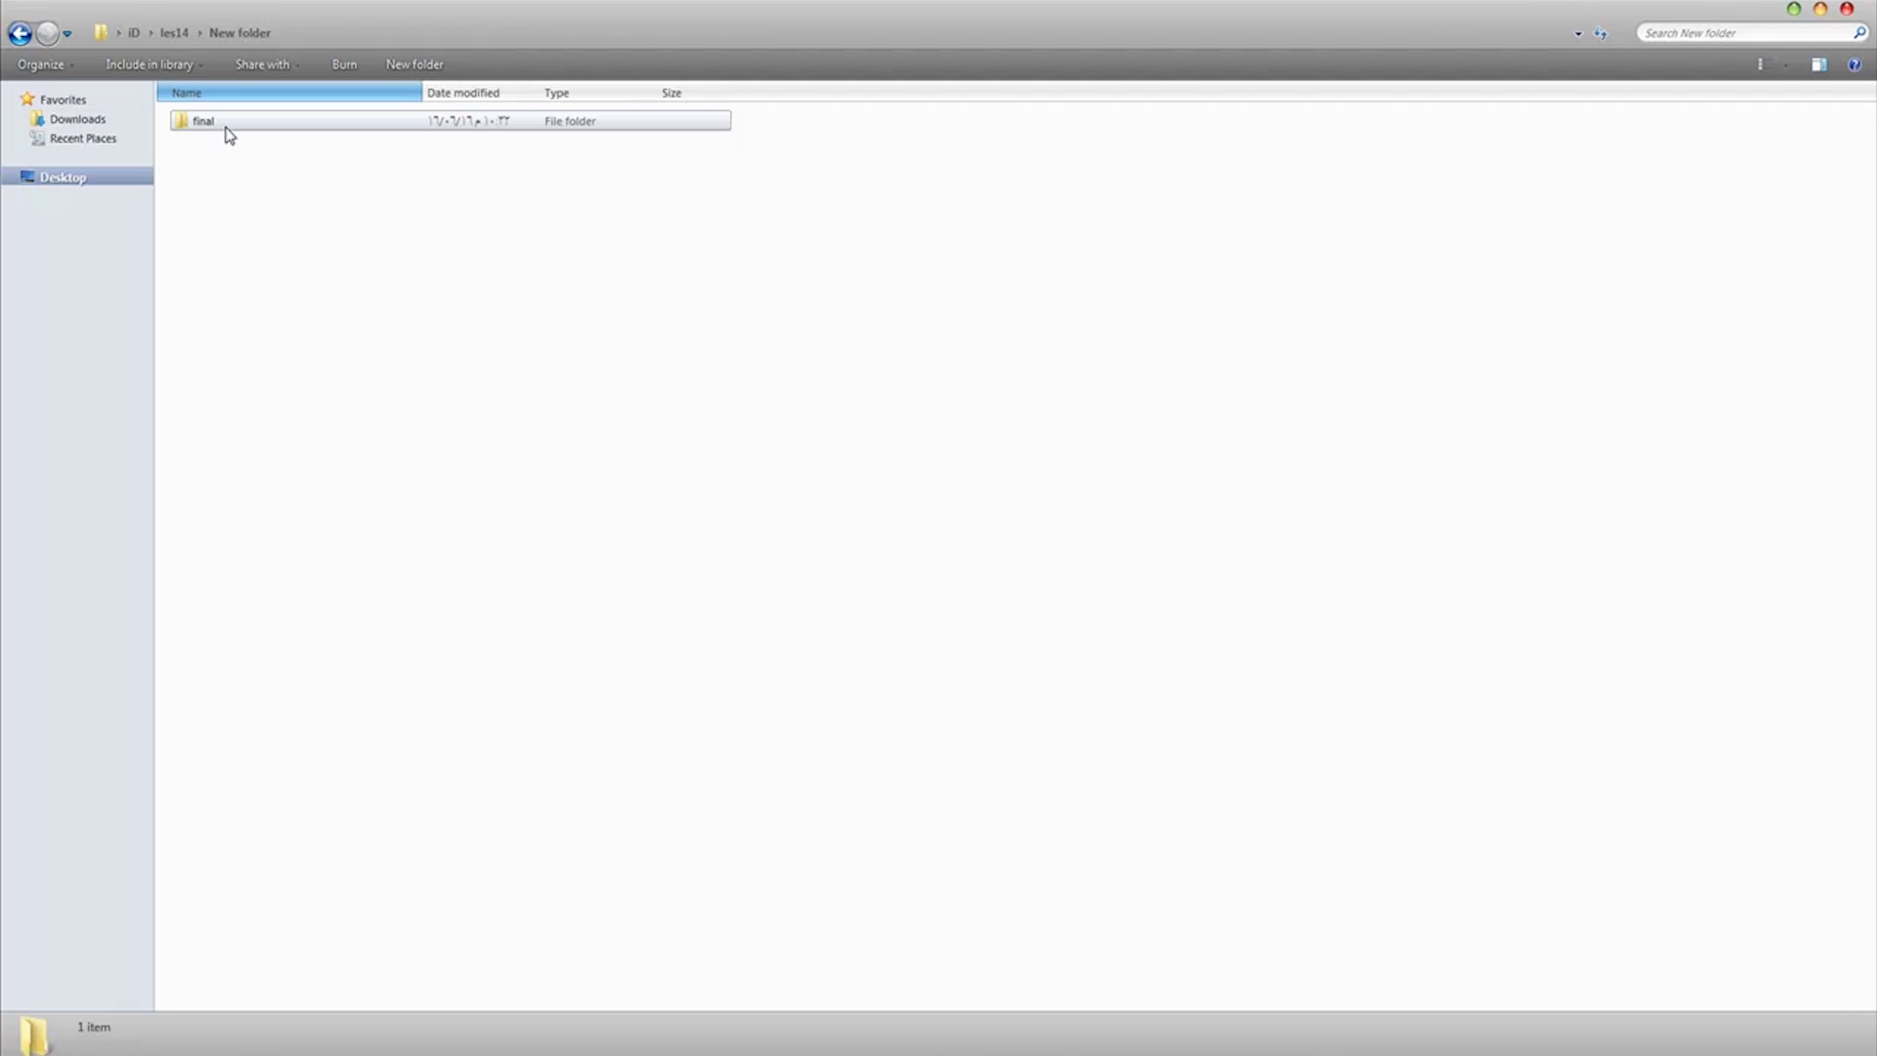
double_click(228, 126)
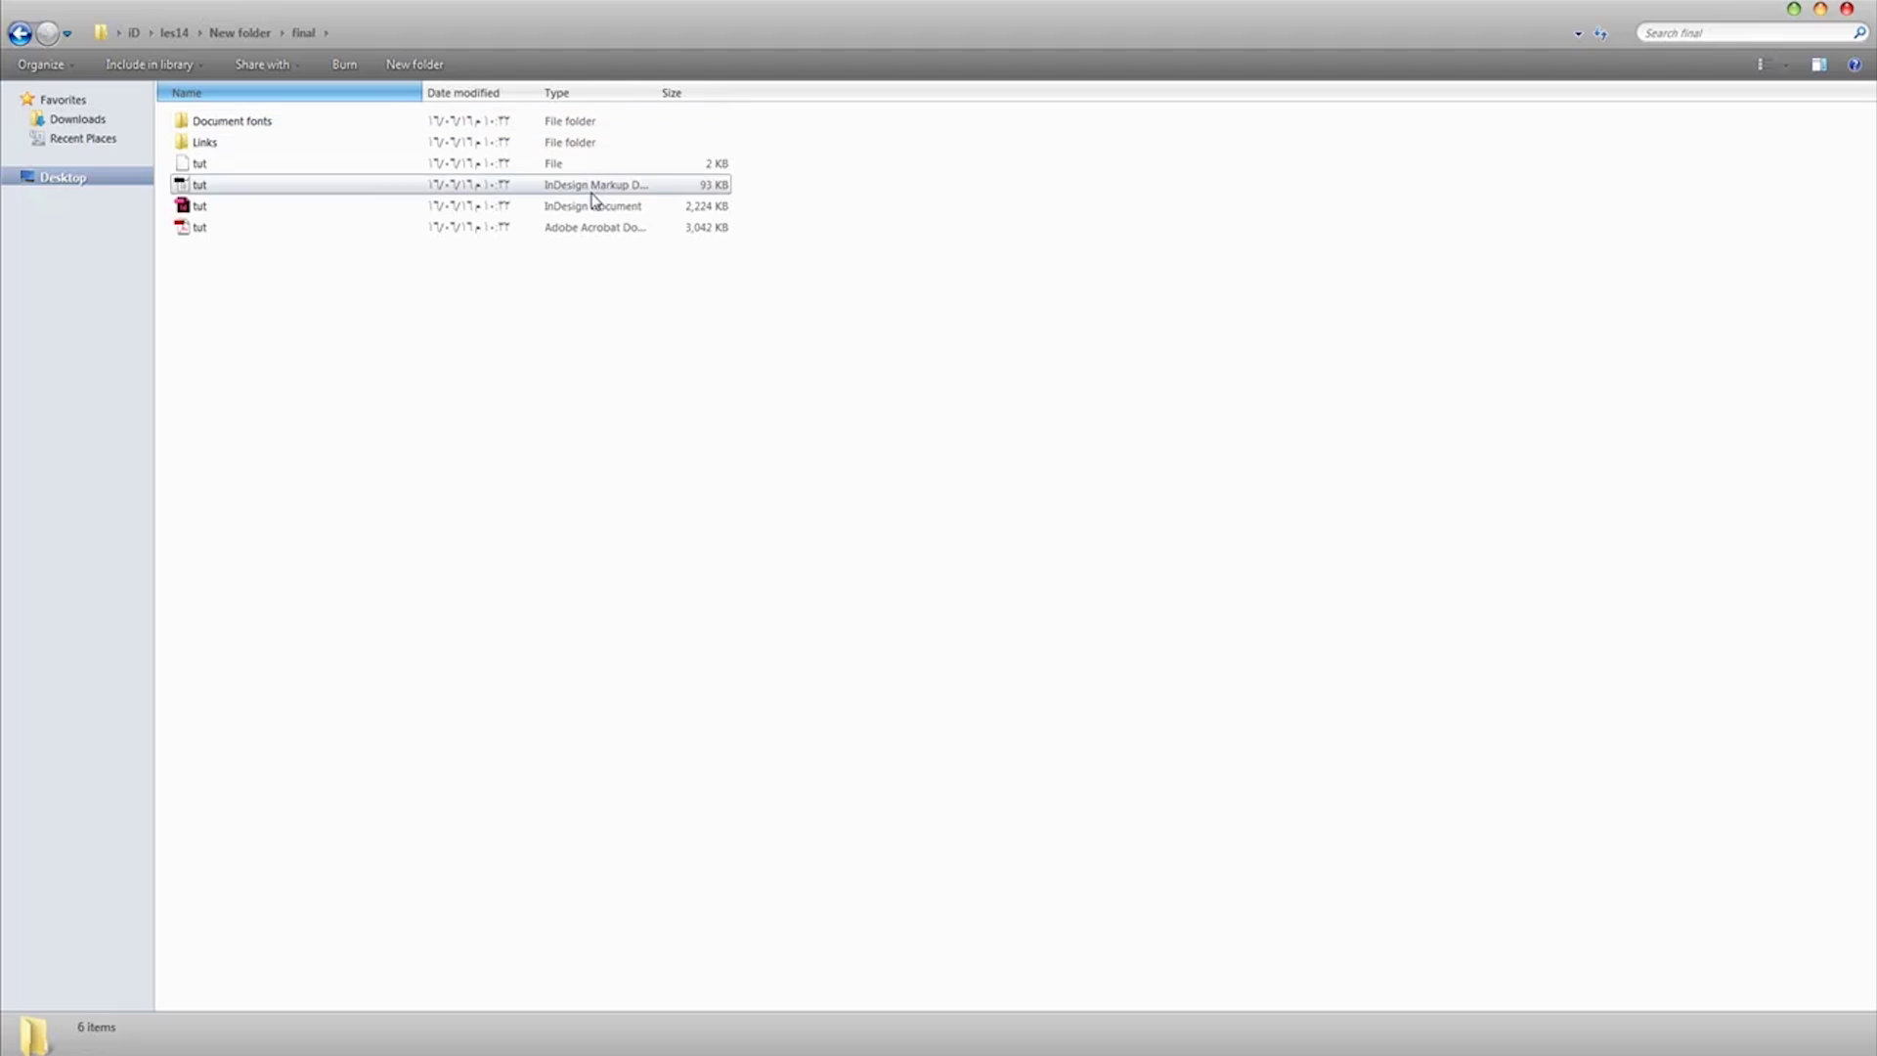
scroll(607, 491, "up", 5, "ctrl")
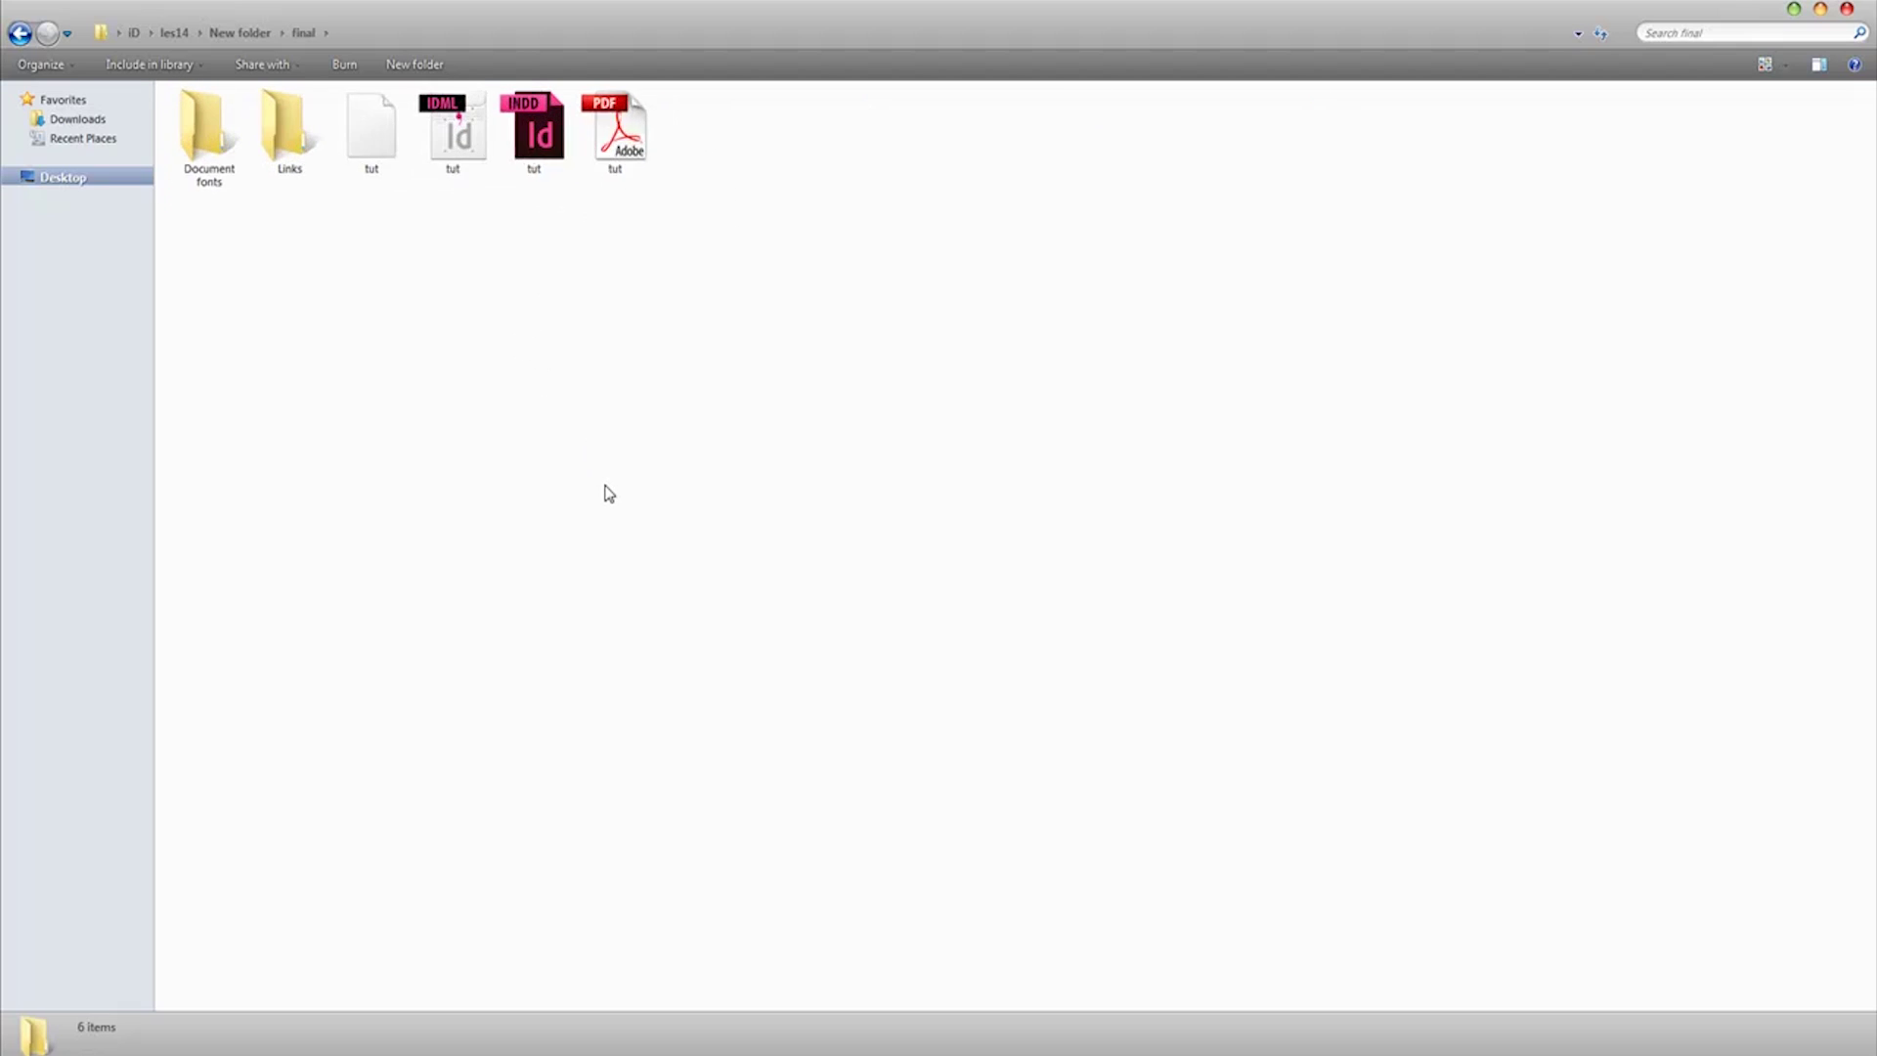
scroll(608, 491, "up", 2, "ctrl")
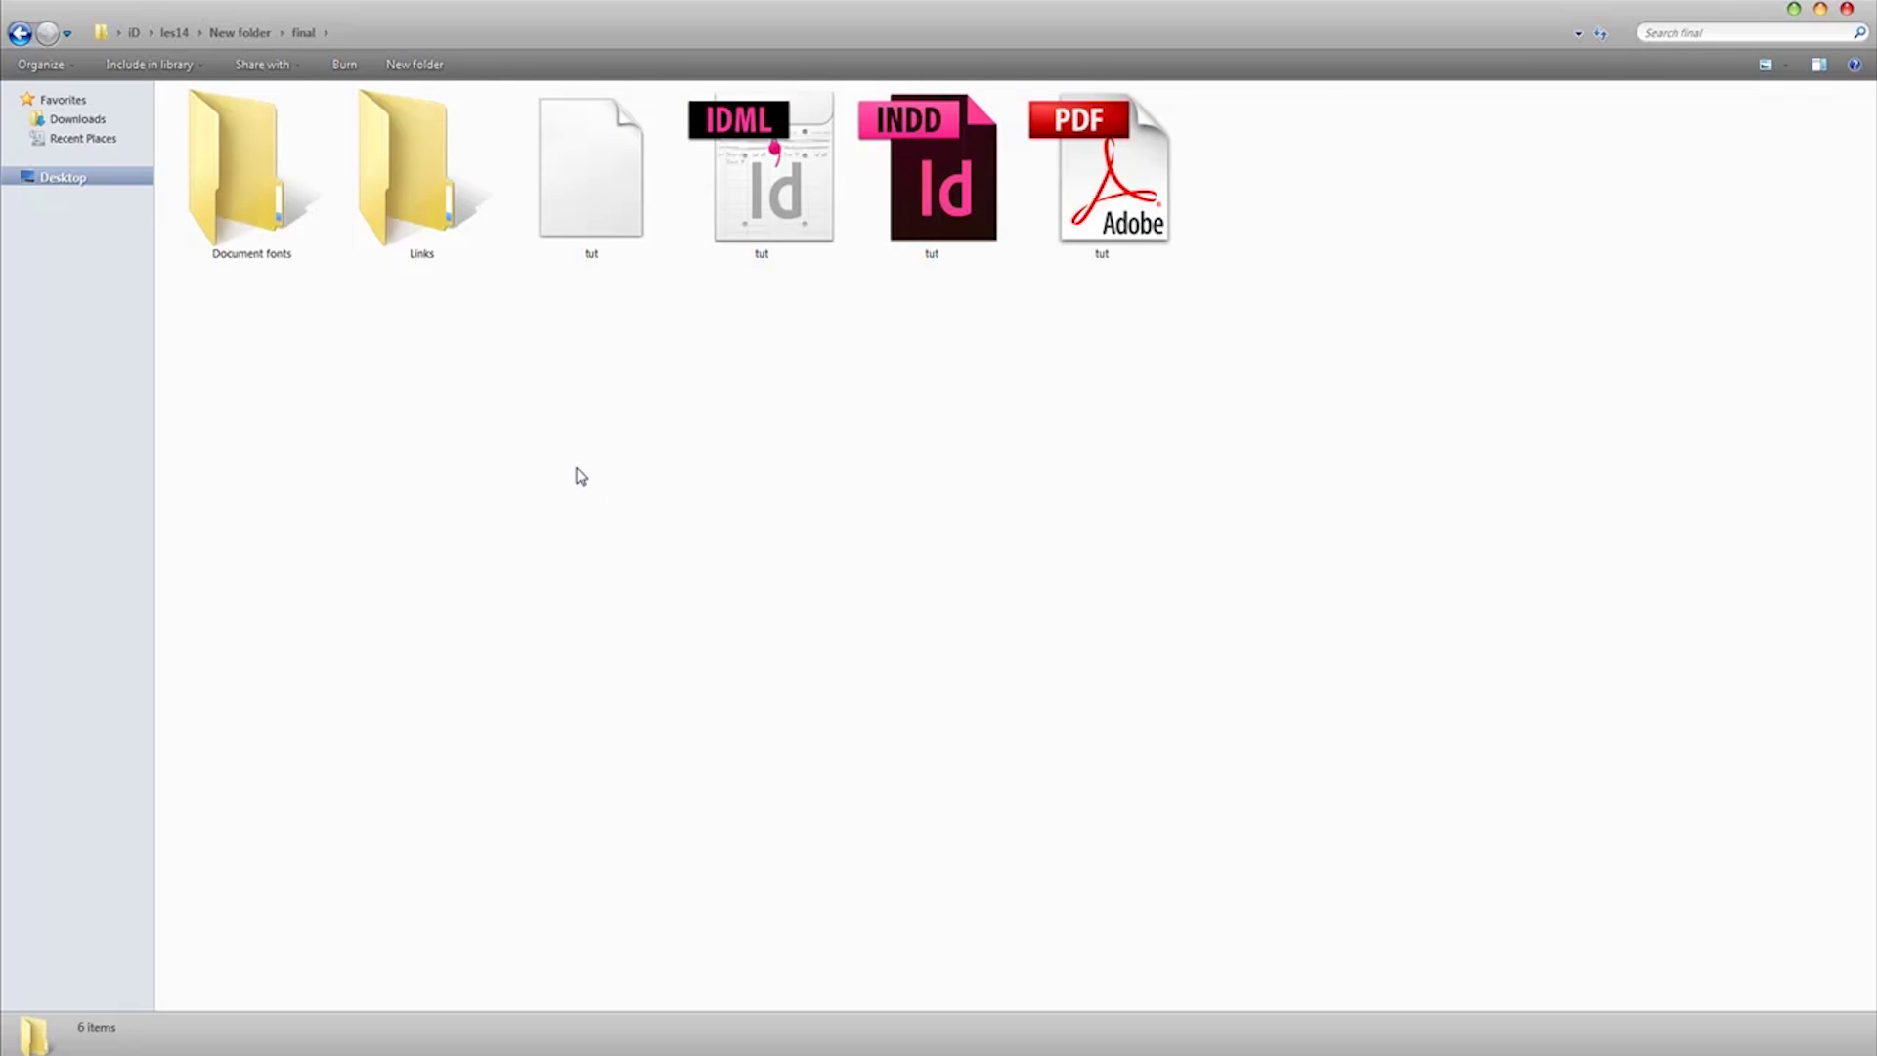
left_click(936, 215)
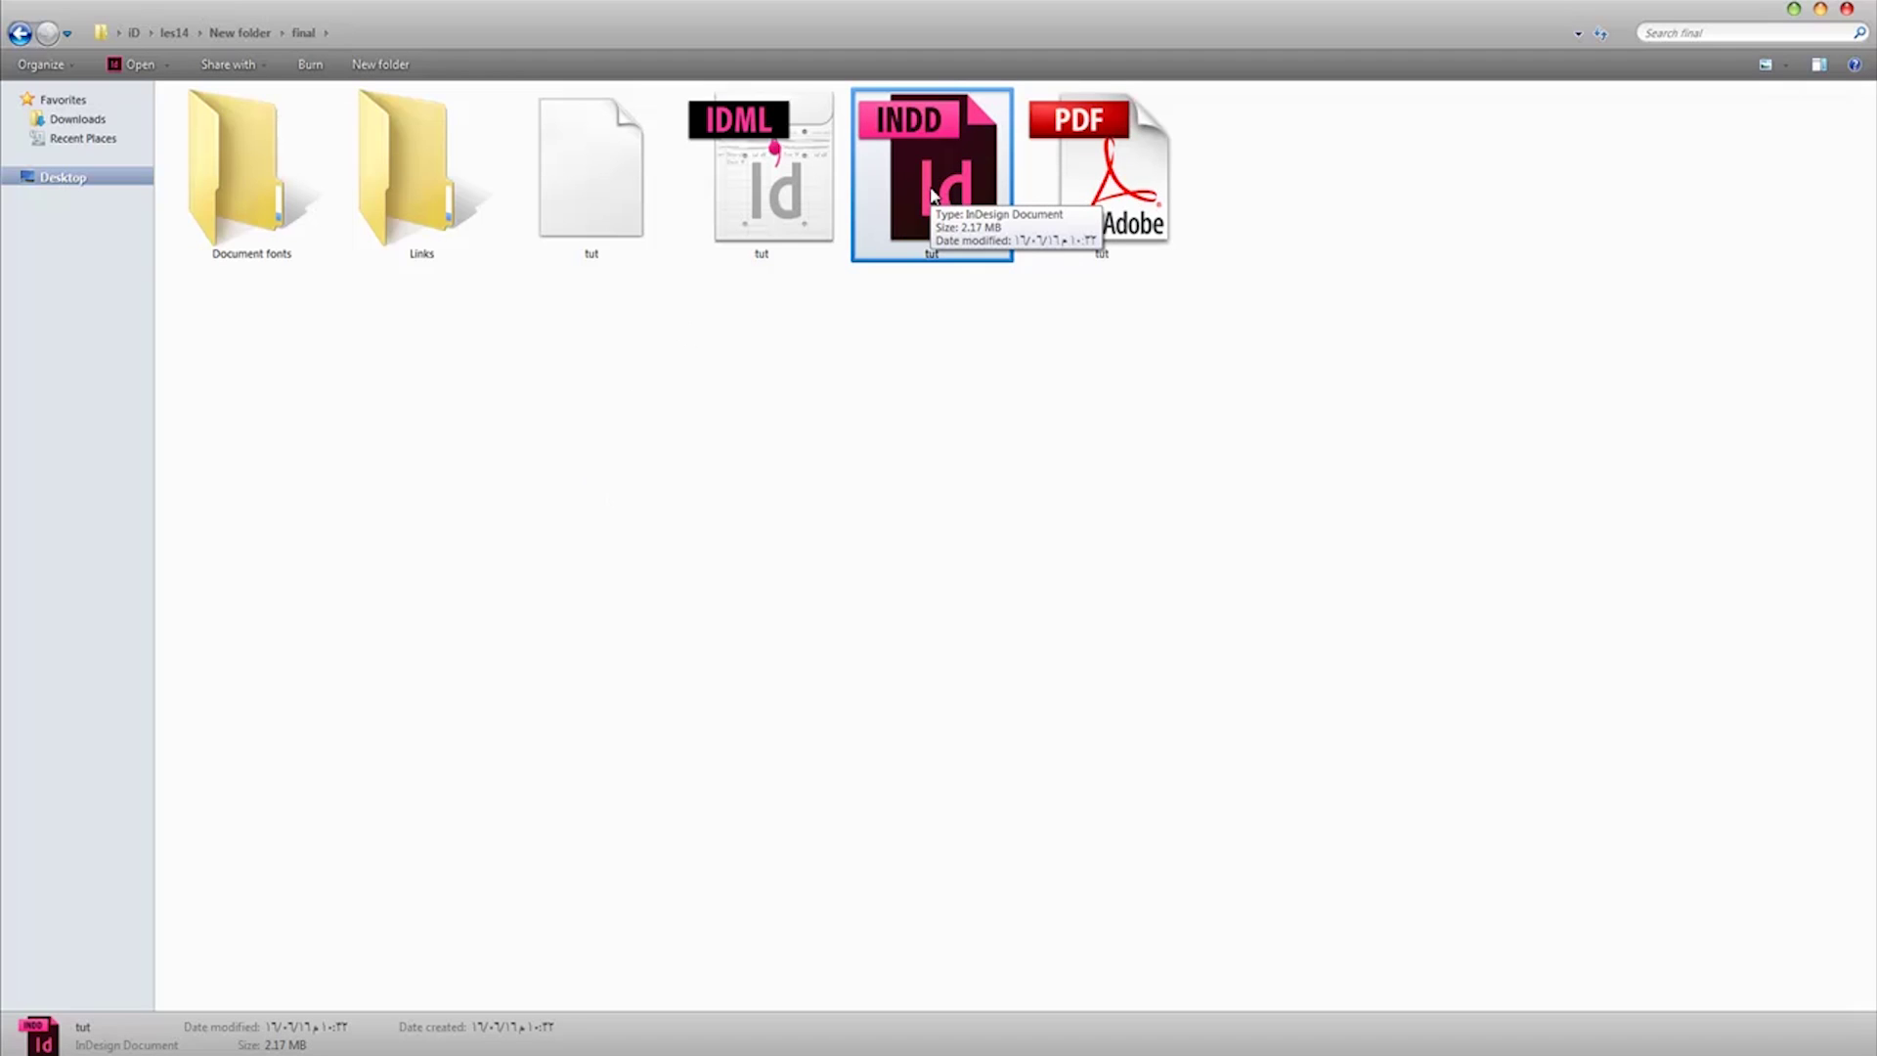
left_click(1117, 207)
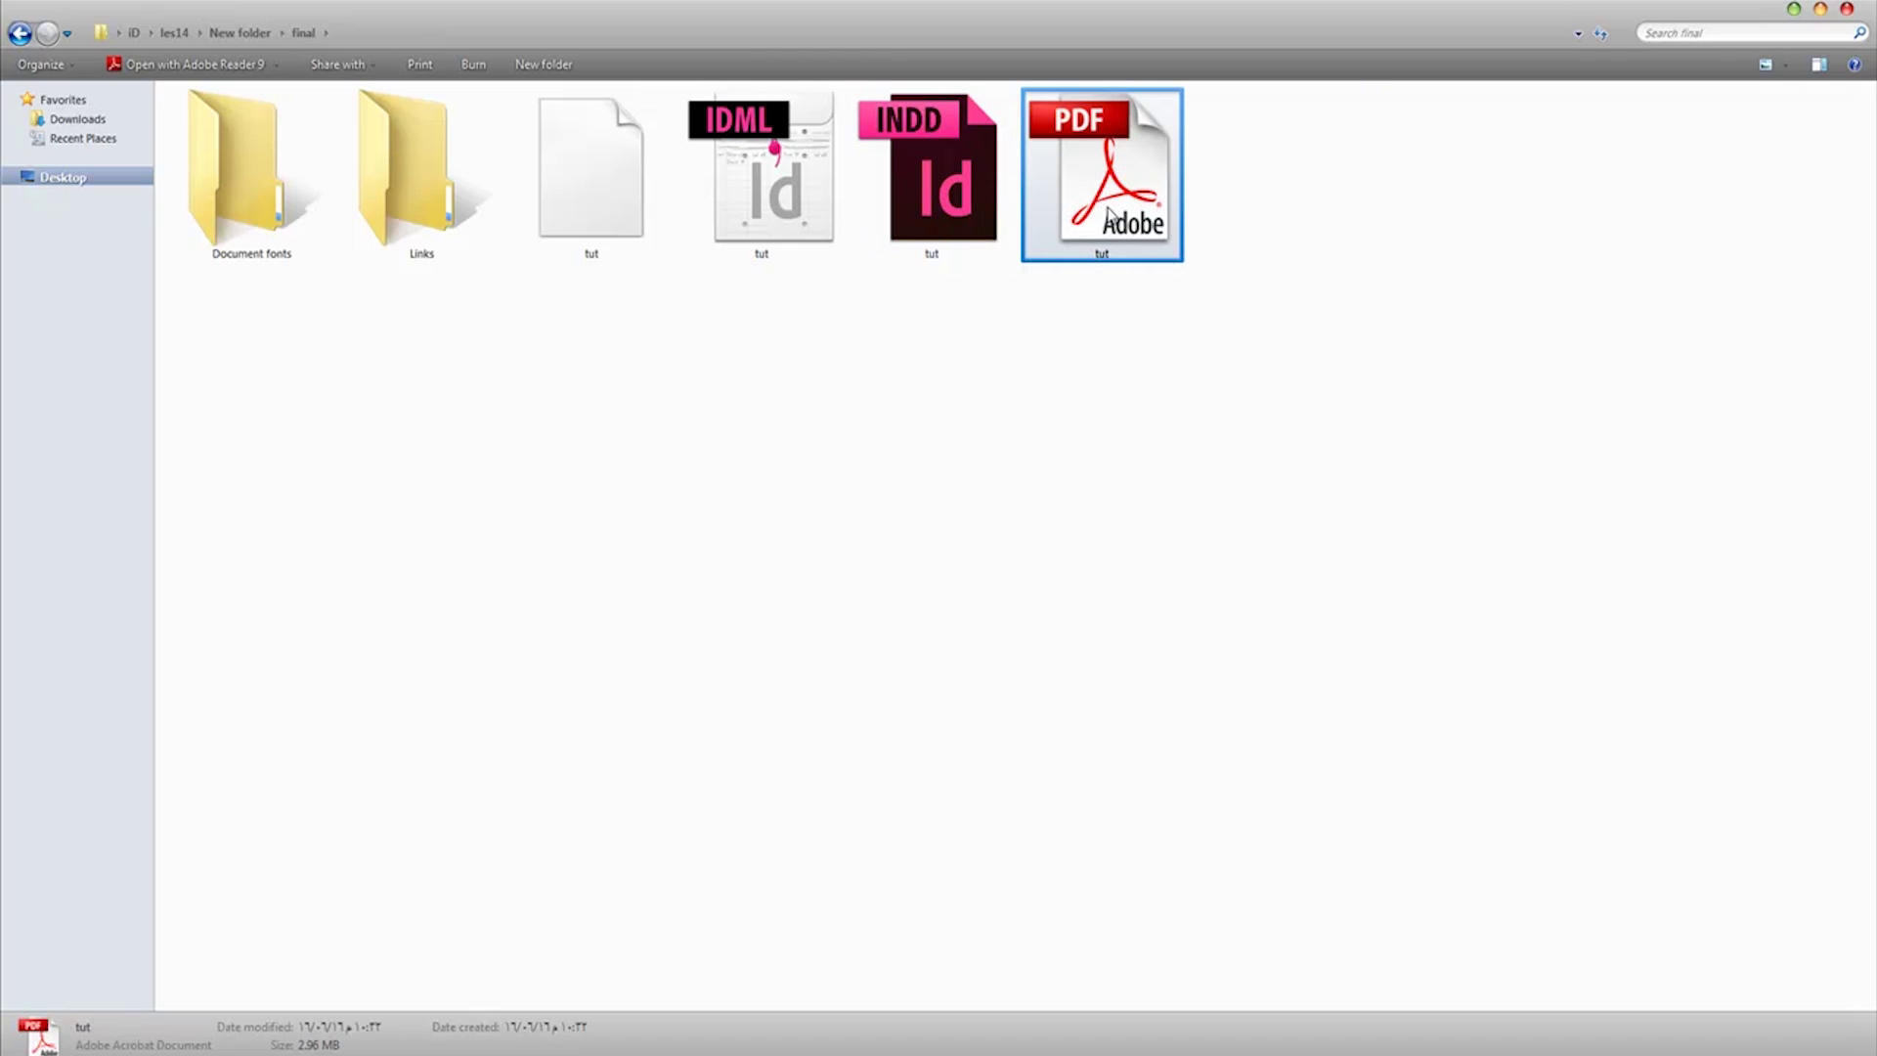
Examine the linked images copied into the package's Links folder and return to the "final" folder.
left_click(403, 181)
double_click(404, 181)
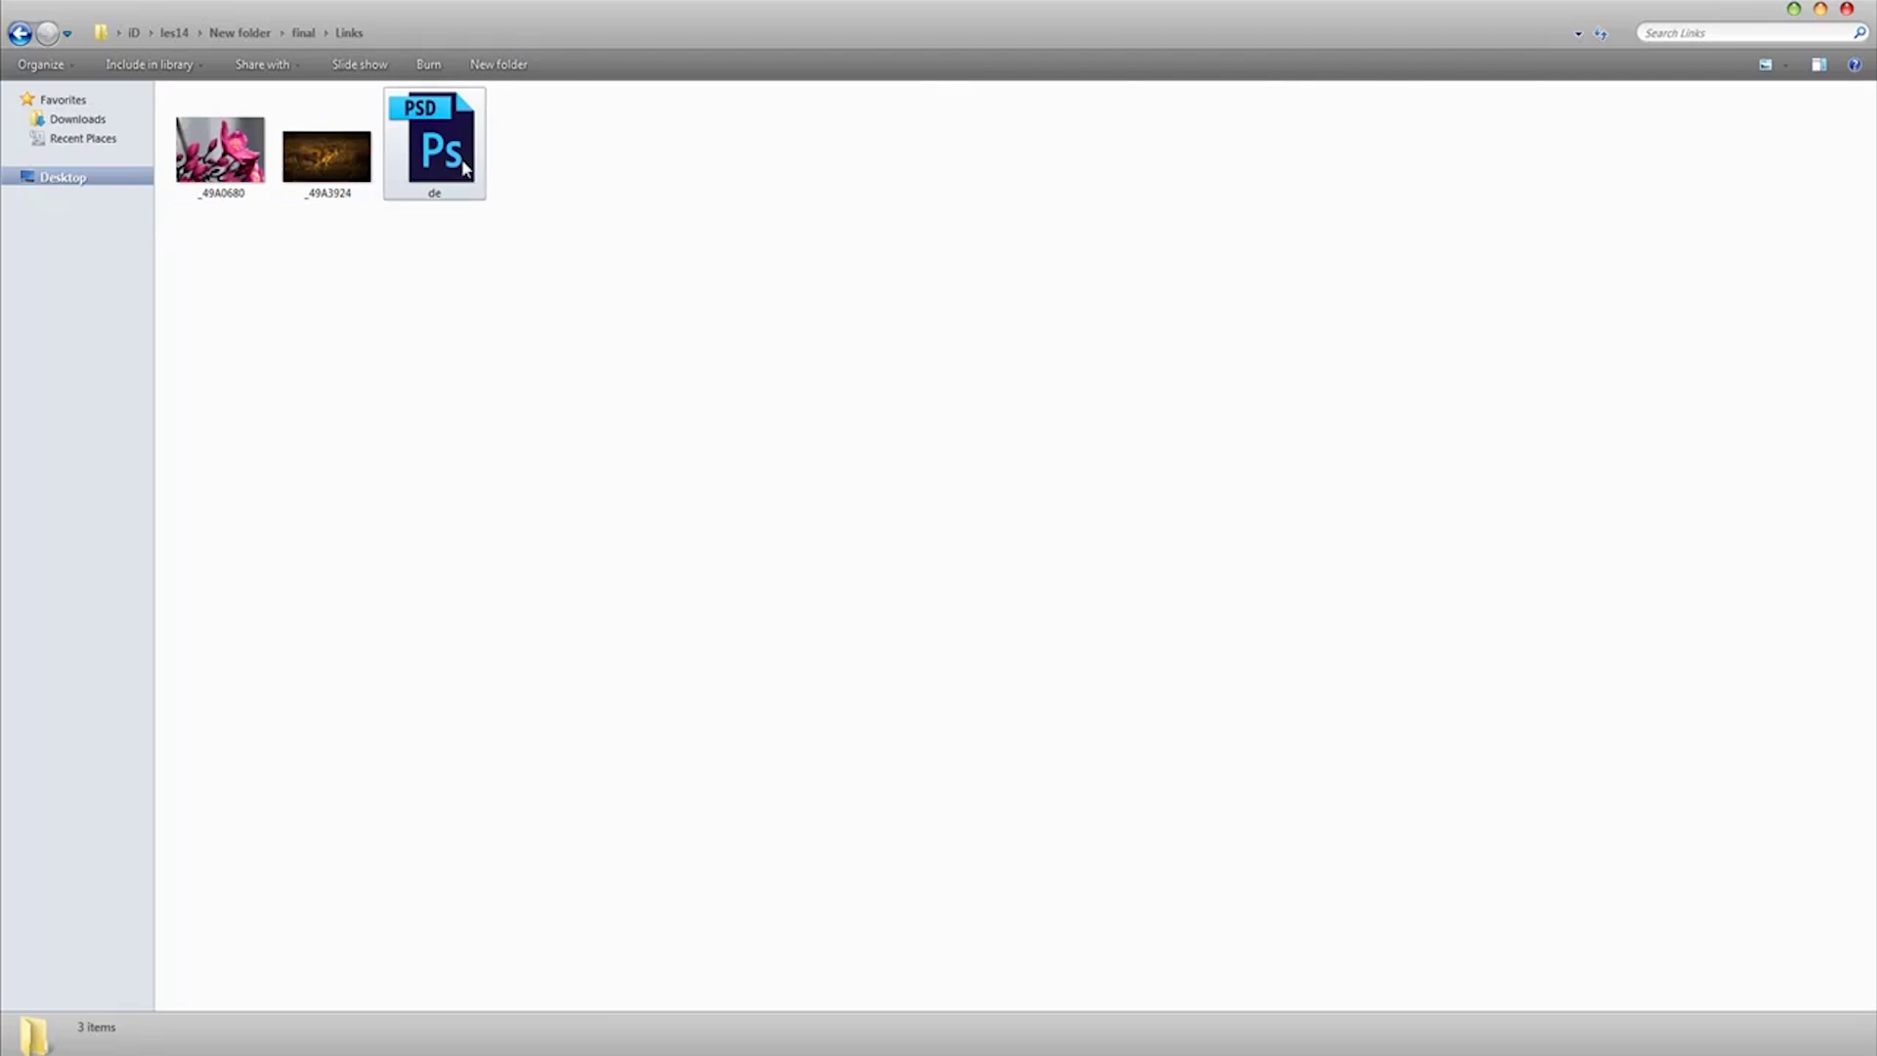
key("BackSpace")
Examine the font files in the package's Document fonts folder, and go back up to New folder.
double_click(266, 184)
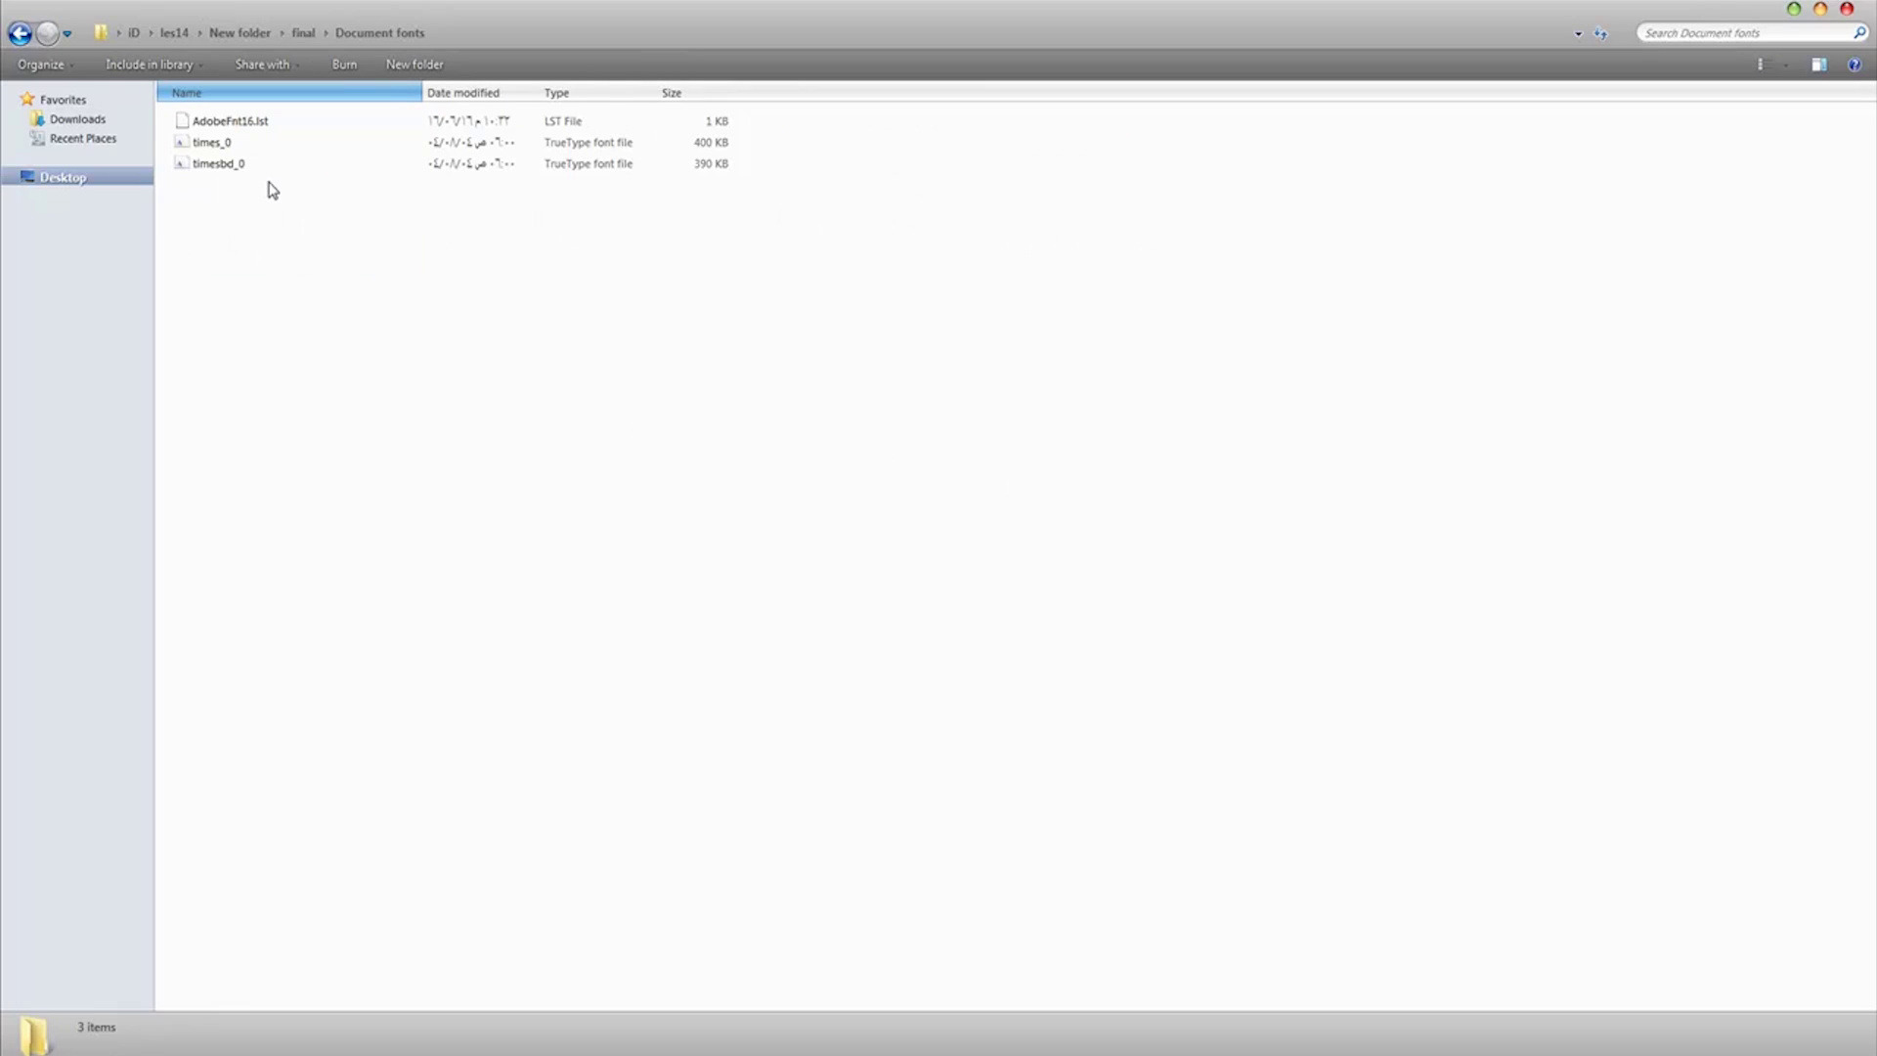
left_click(218, 163)
left_click(220, 121)
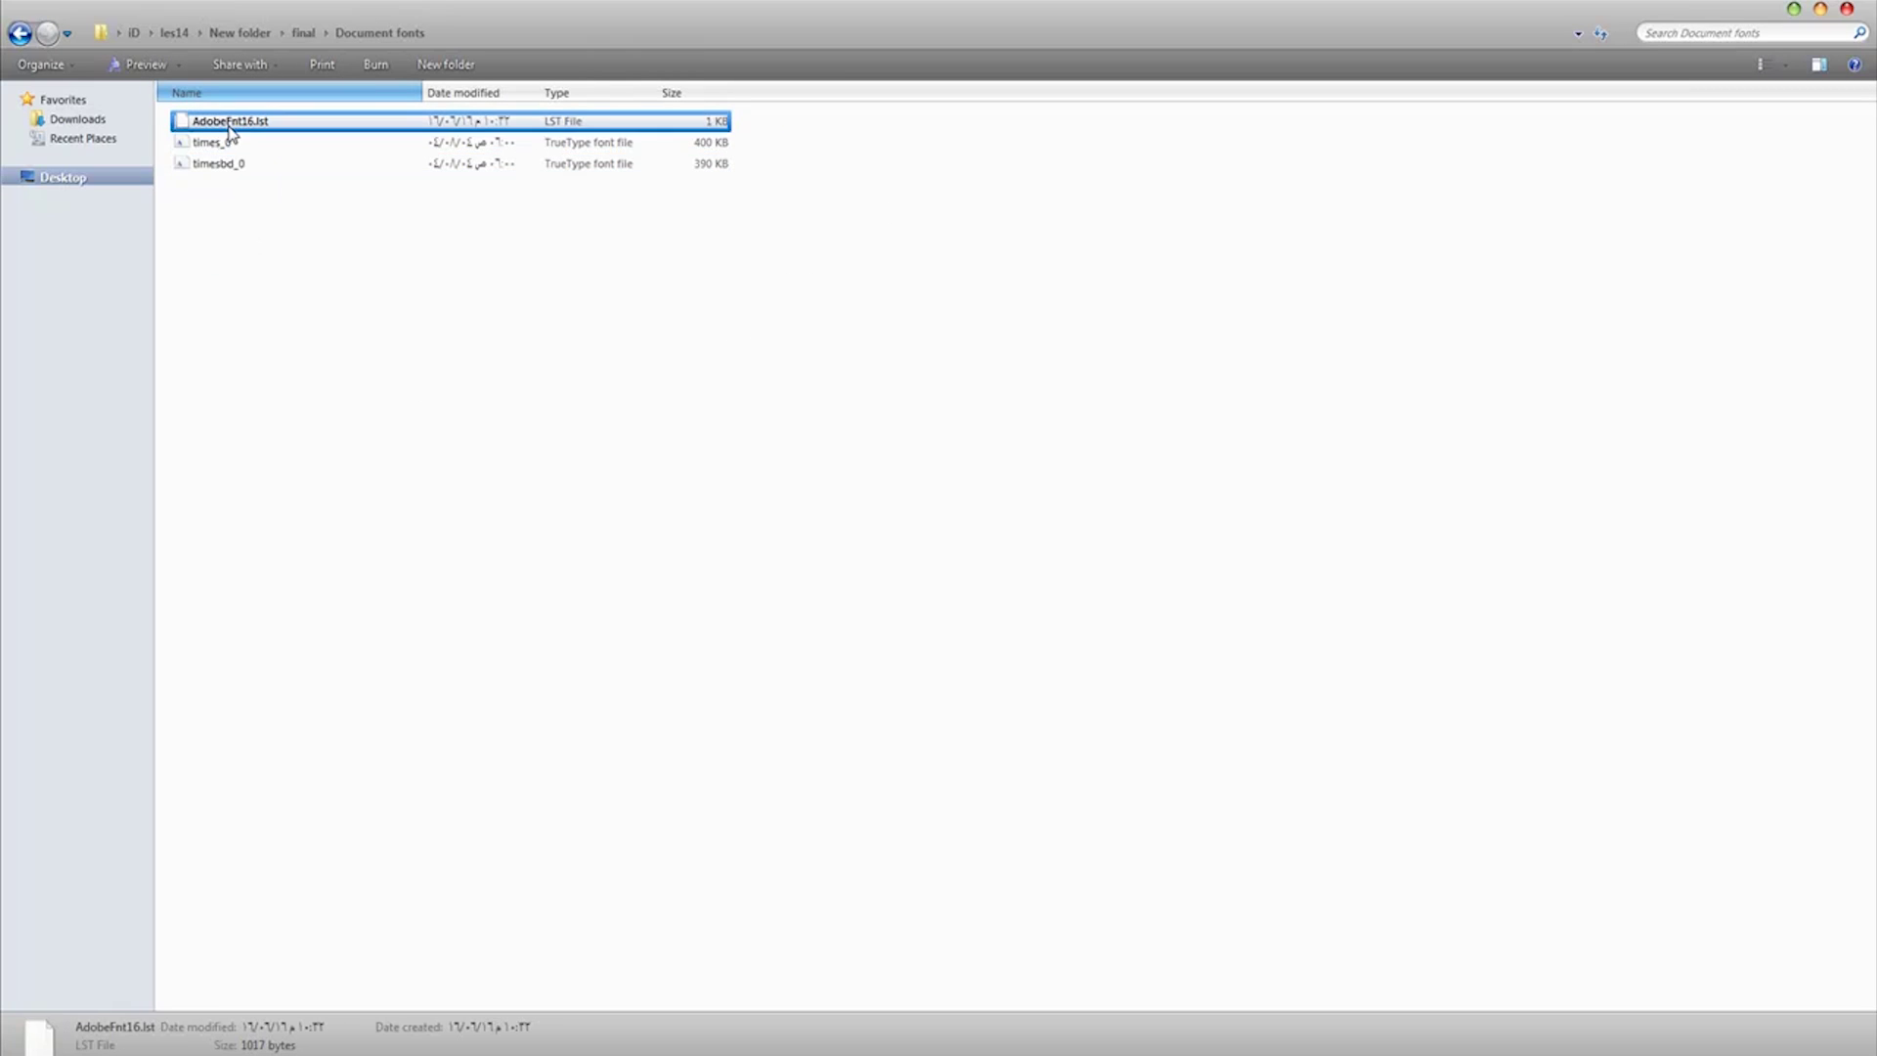
left_click(215, 143)
left_click(232, 163)
key("BackSpace")
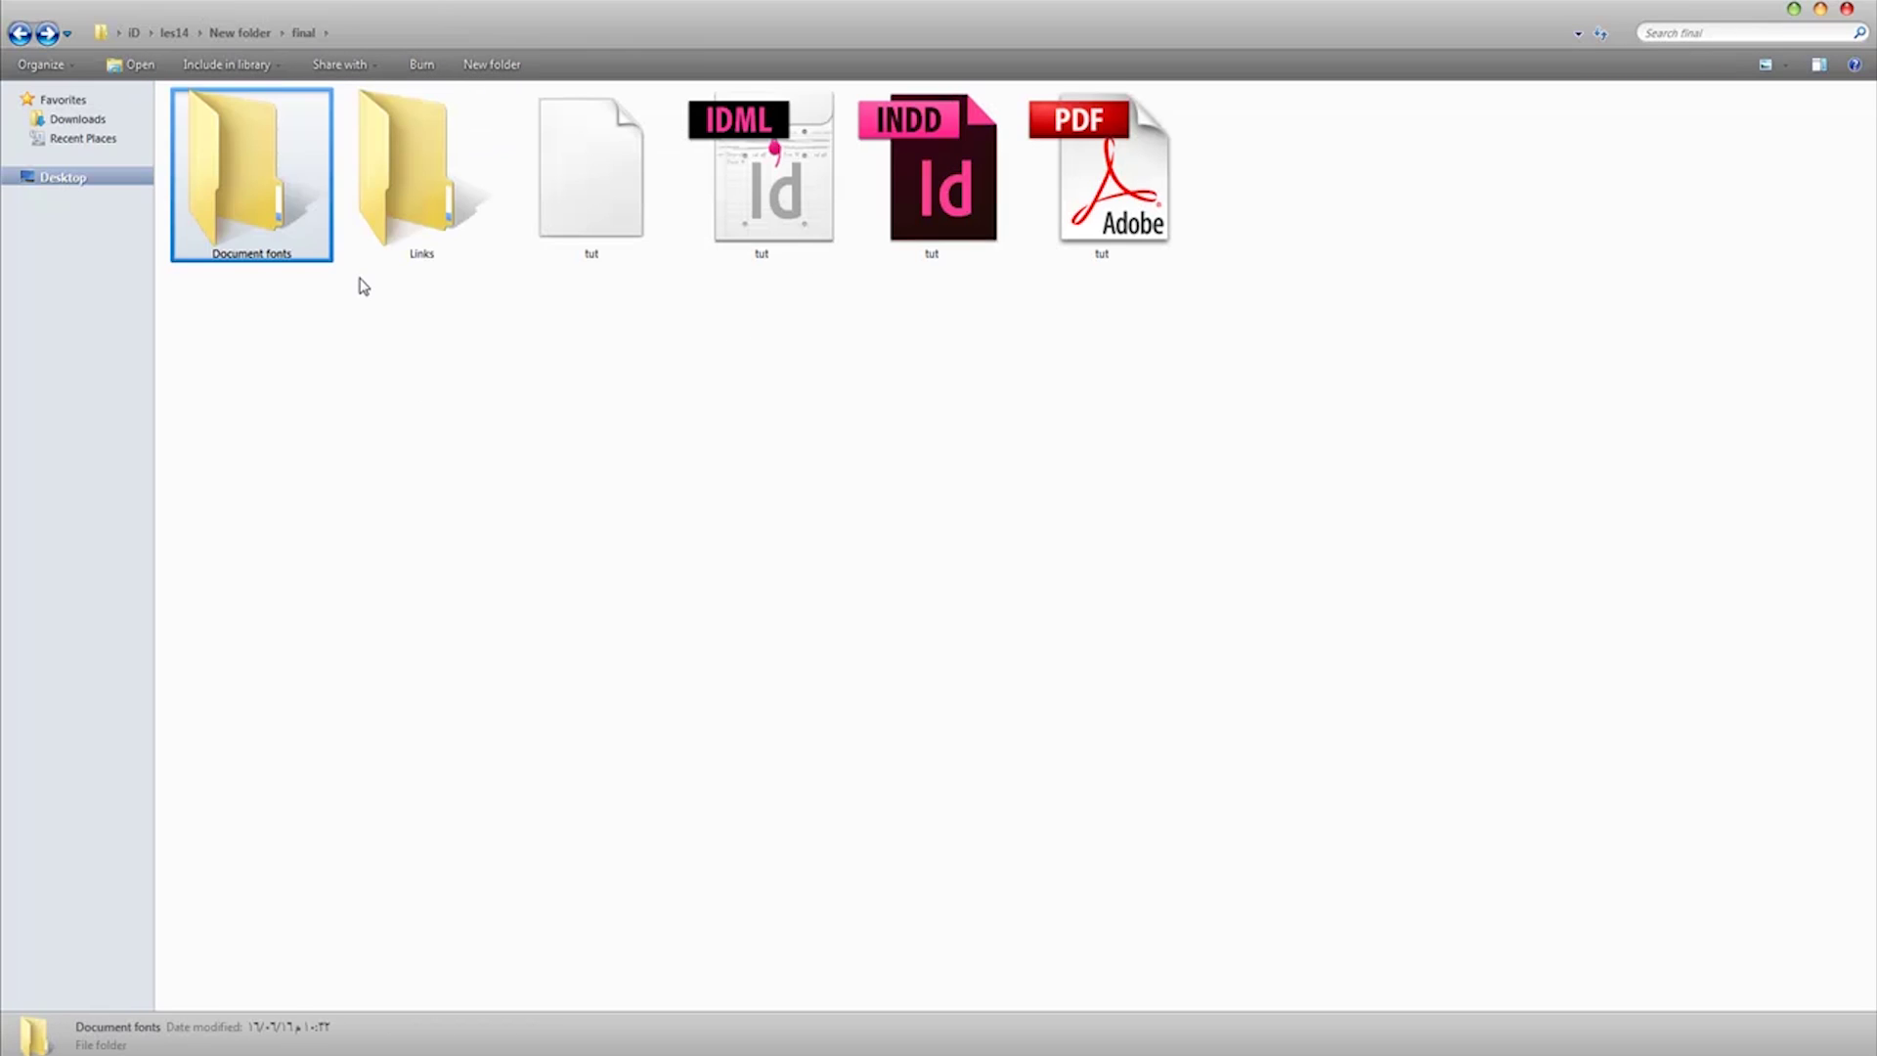
left_click(774, 440)
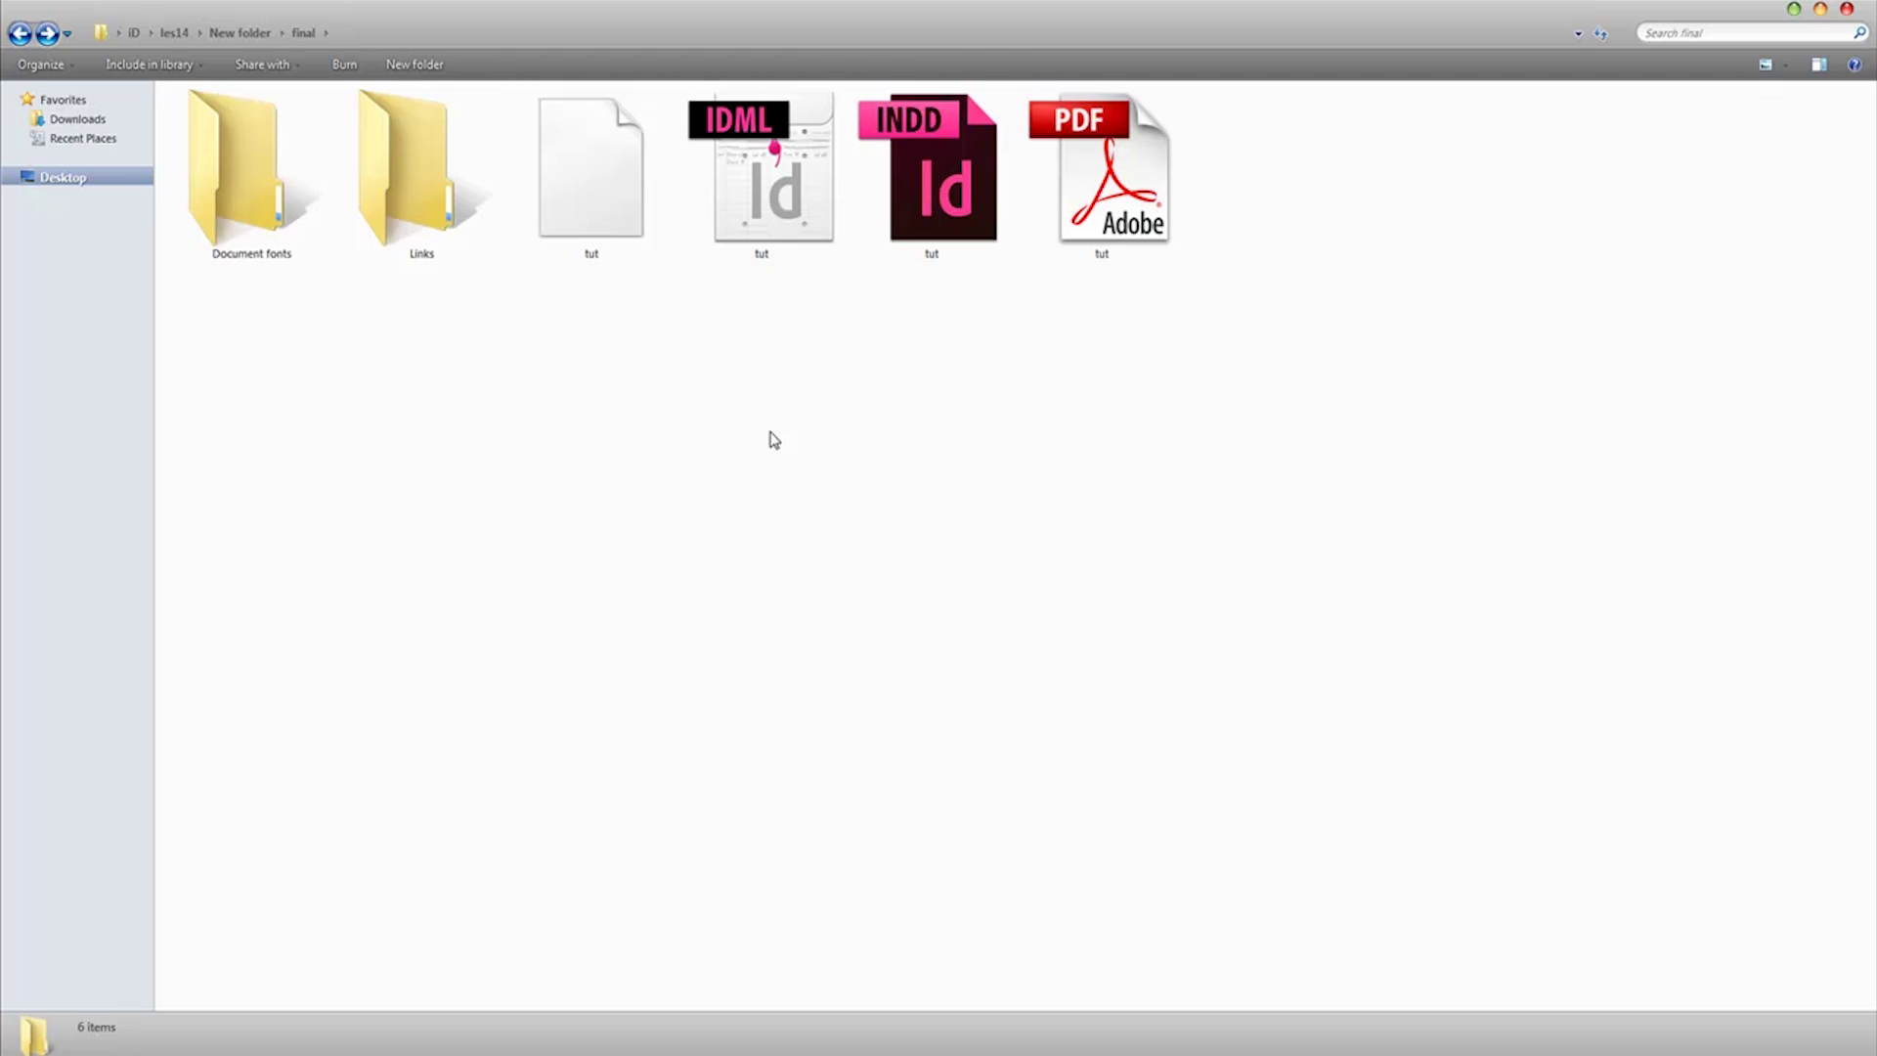
key("BackSpace")
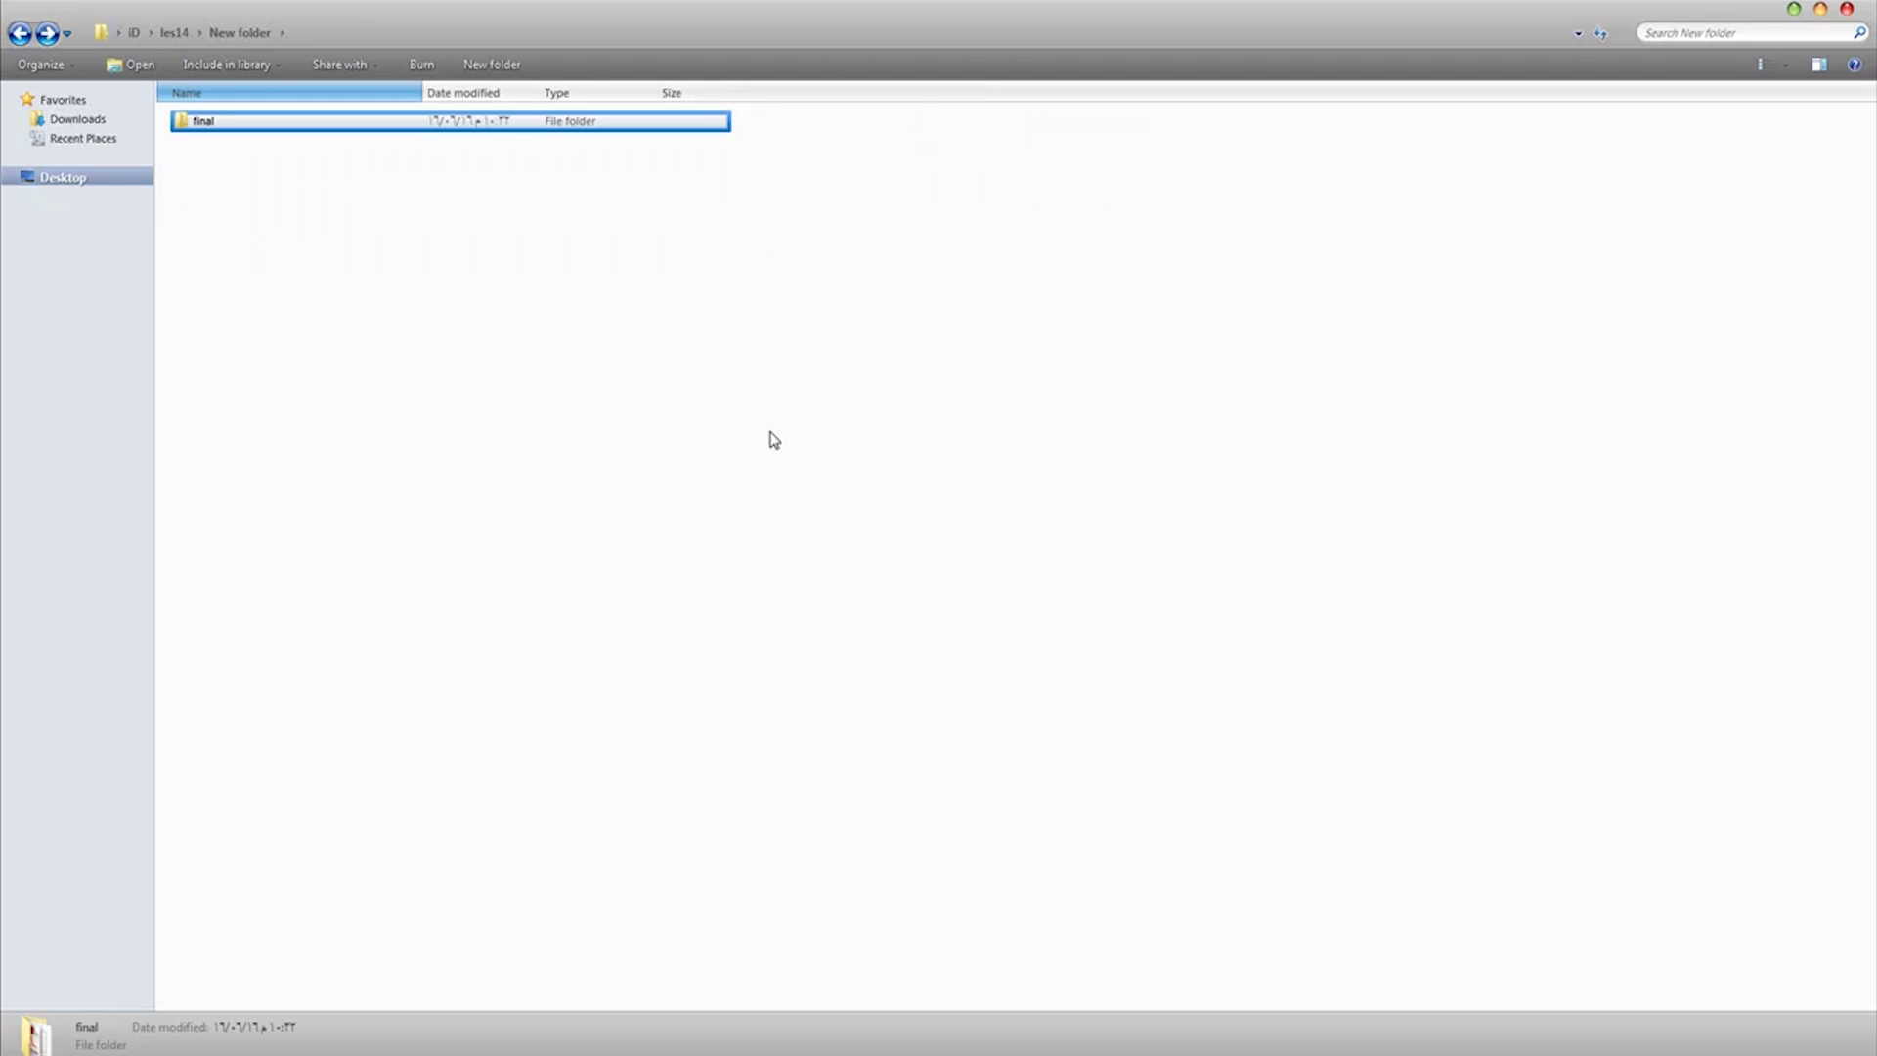
Switch back to InDesign and look over the pages of the tut.indd document.
key("alt+Tab")
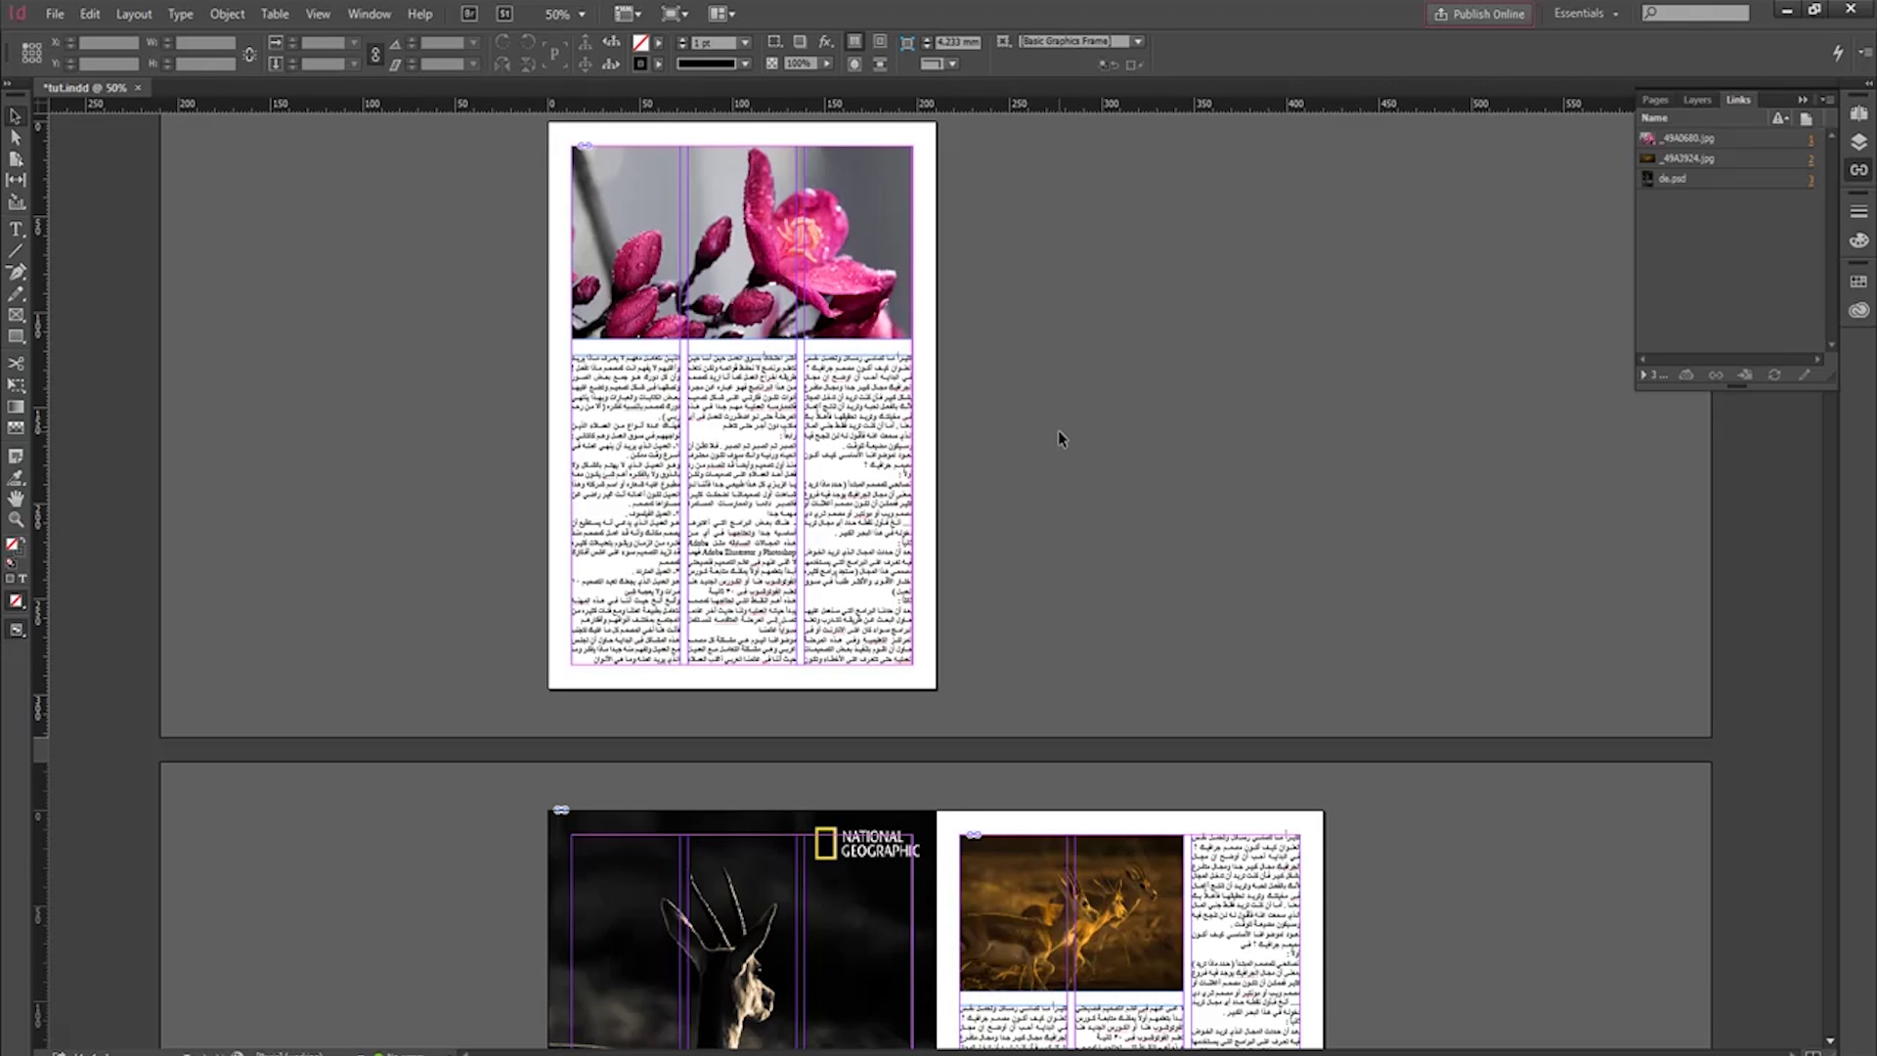
scroll(1057, 430, "down", 6)
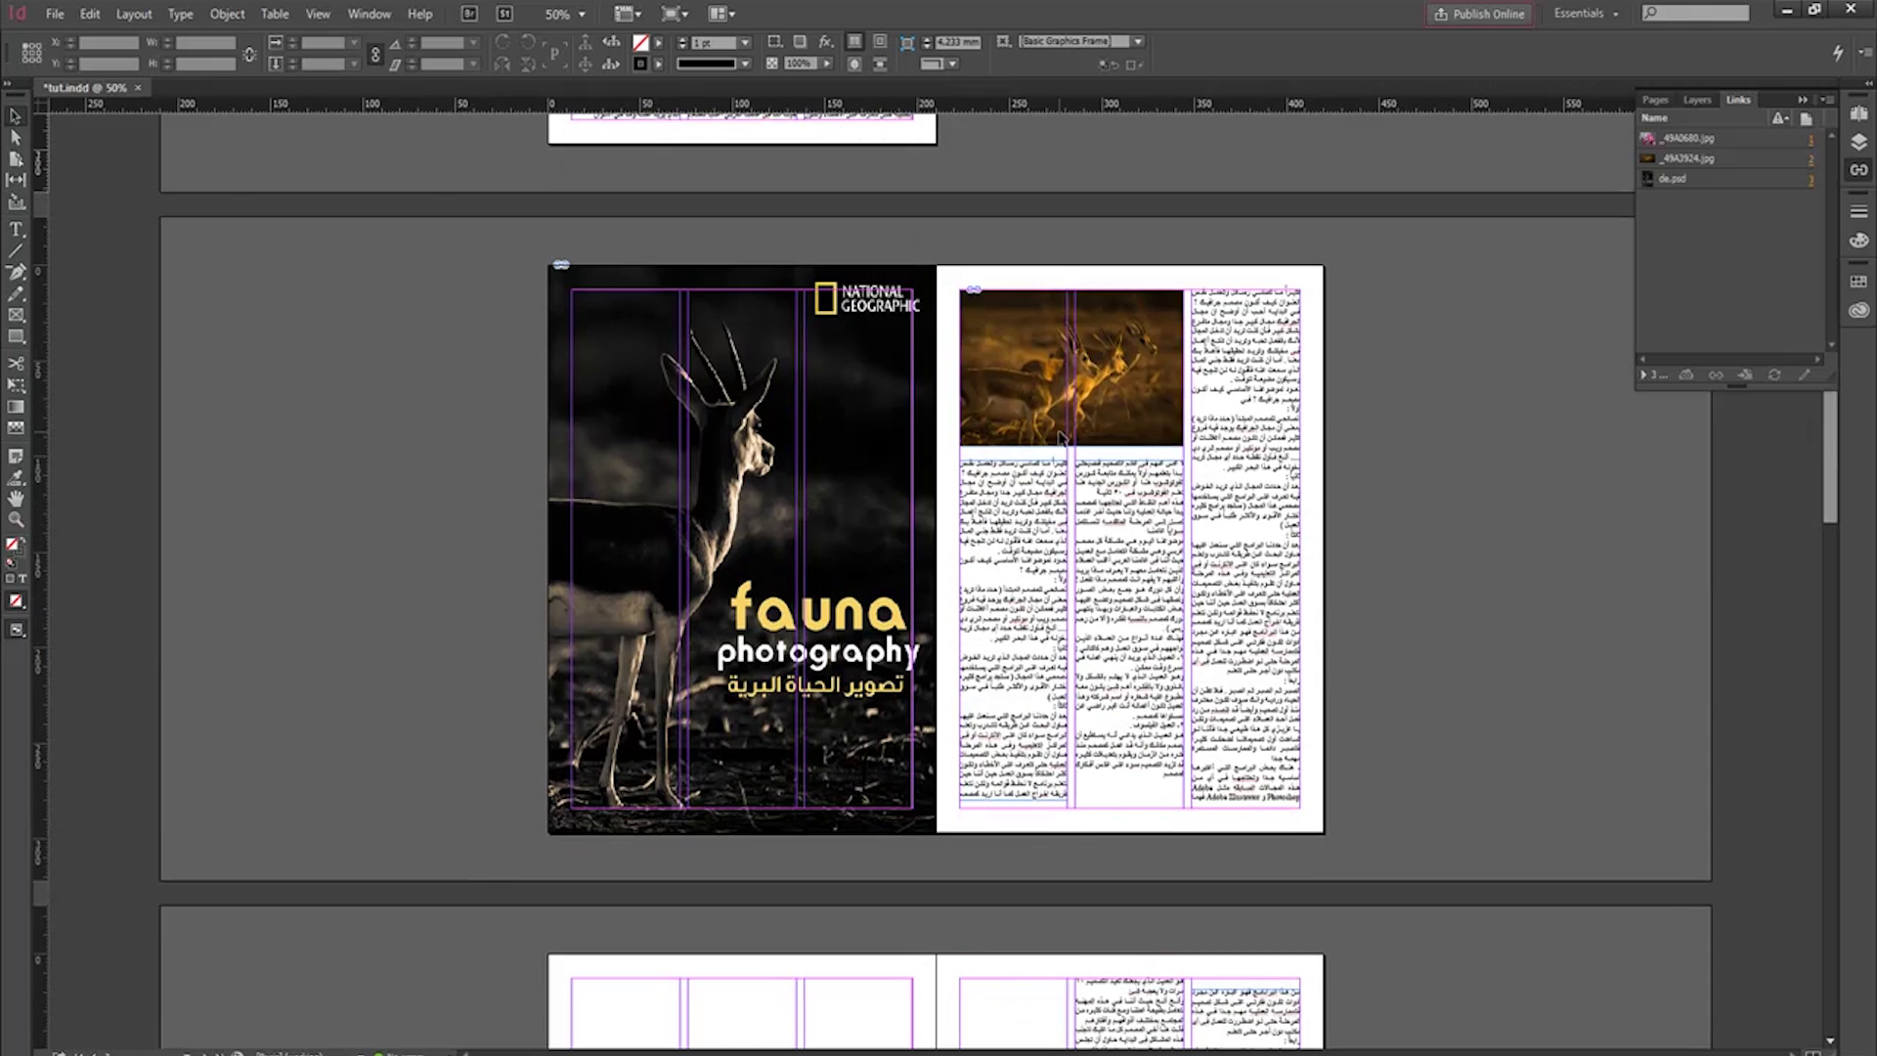
scroll(1061, 437, "down", 2)
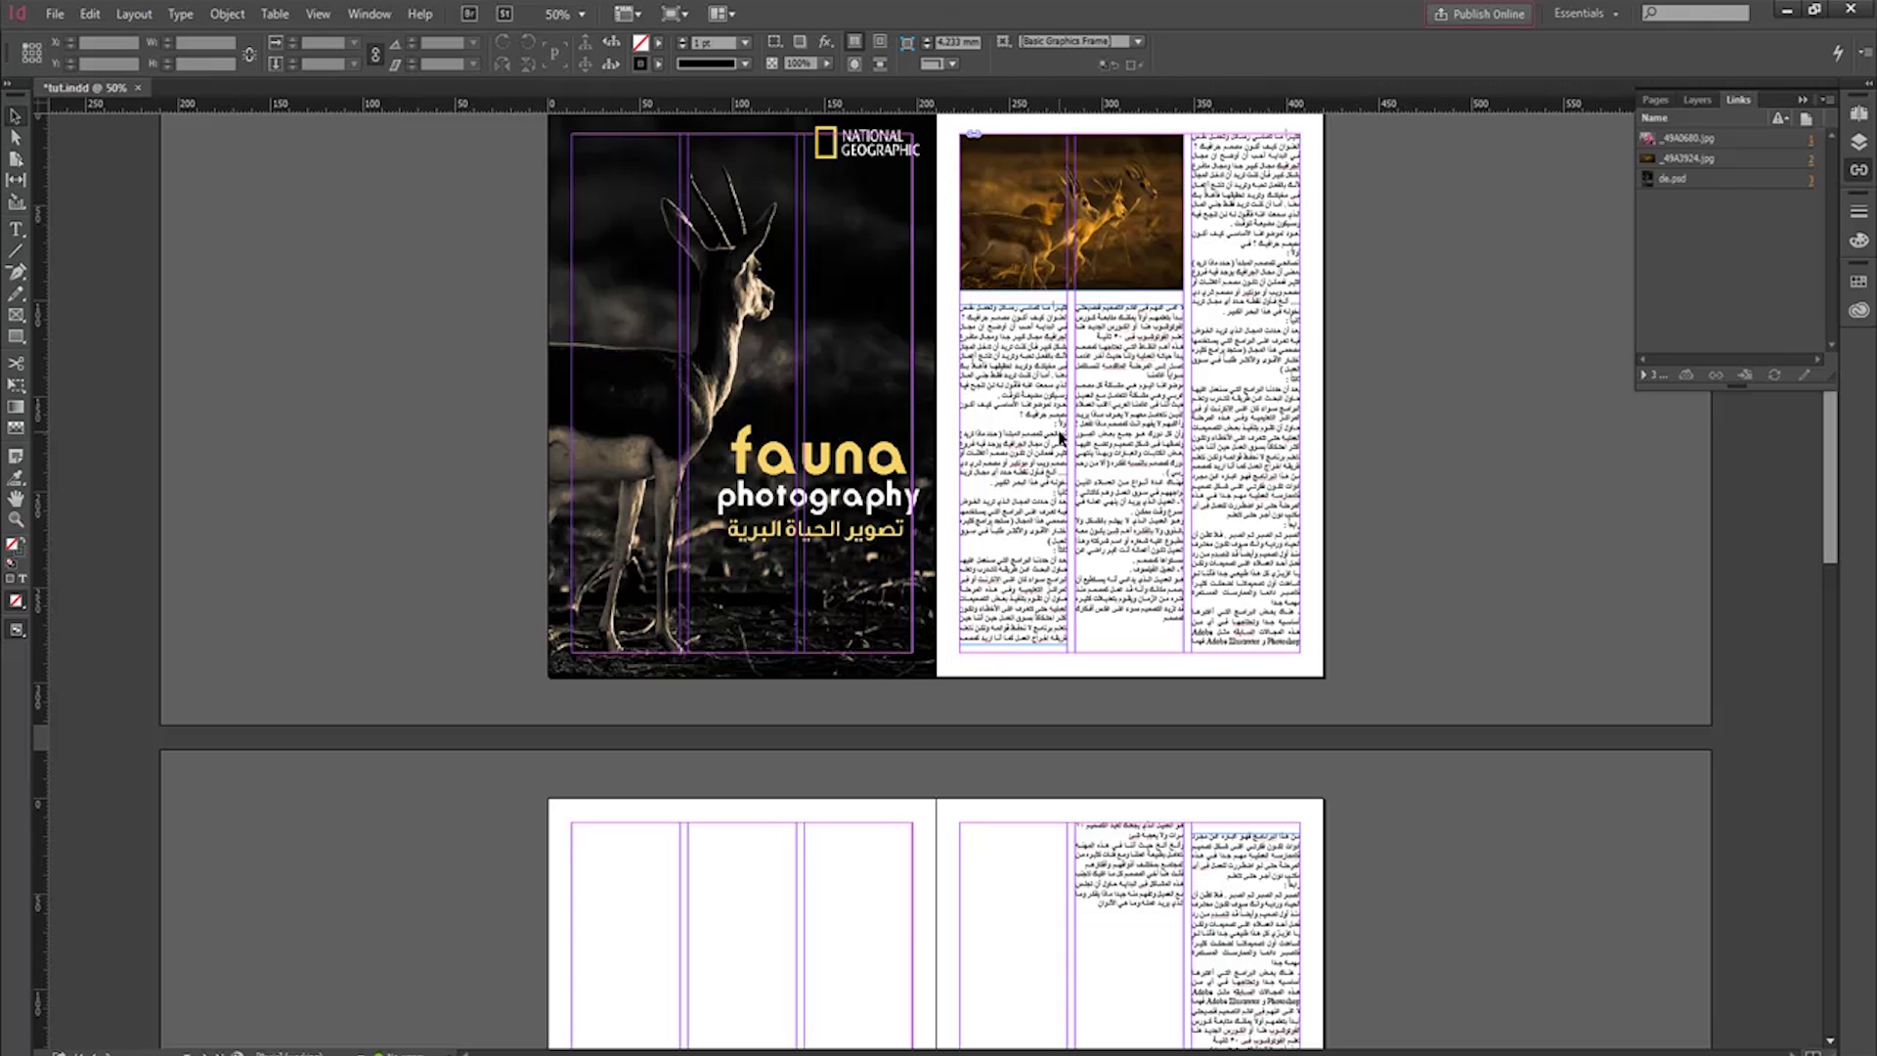
scroll(1060, 437, "up", 6)
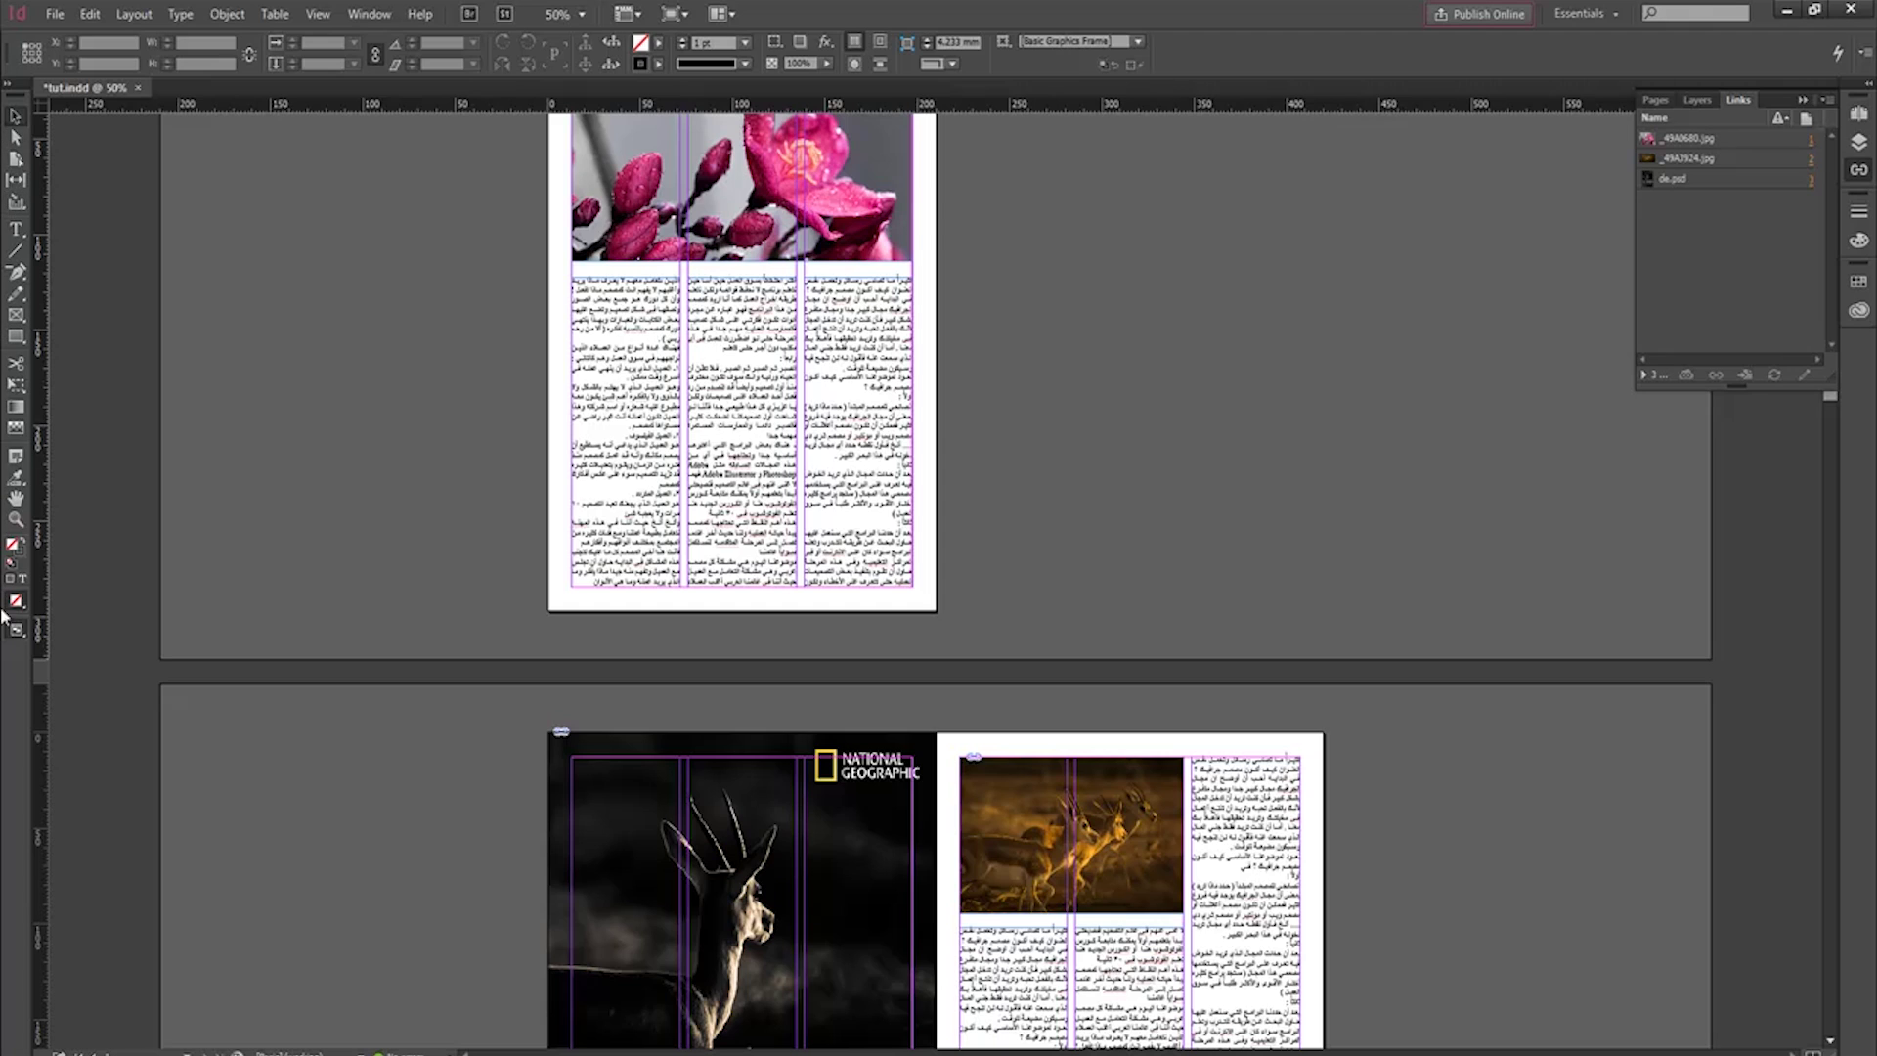
scroll(401, 289, "up", 2)
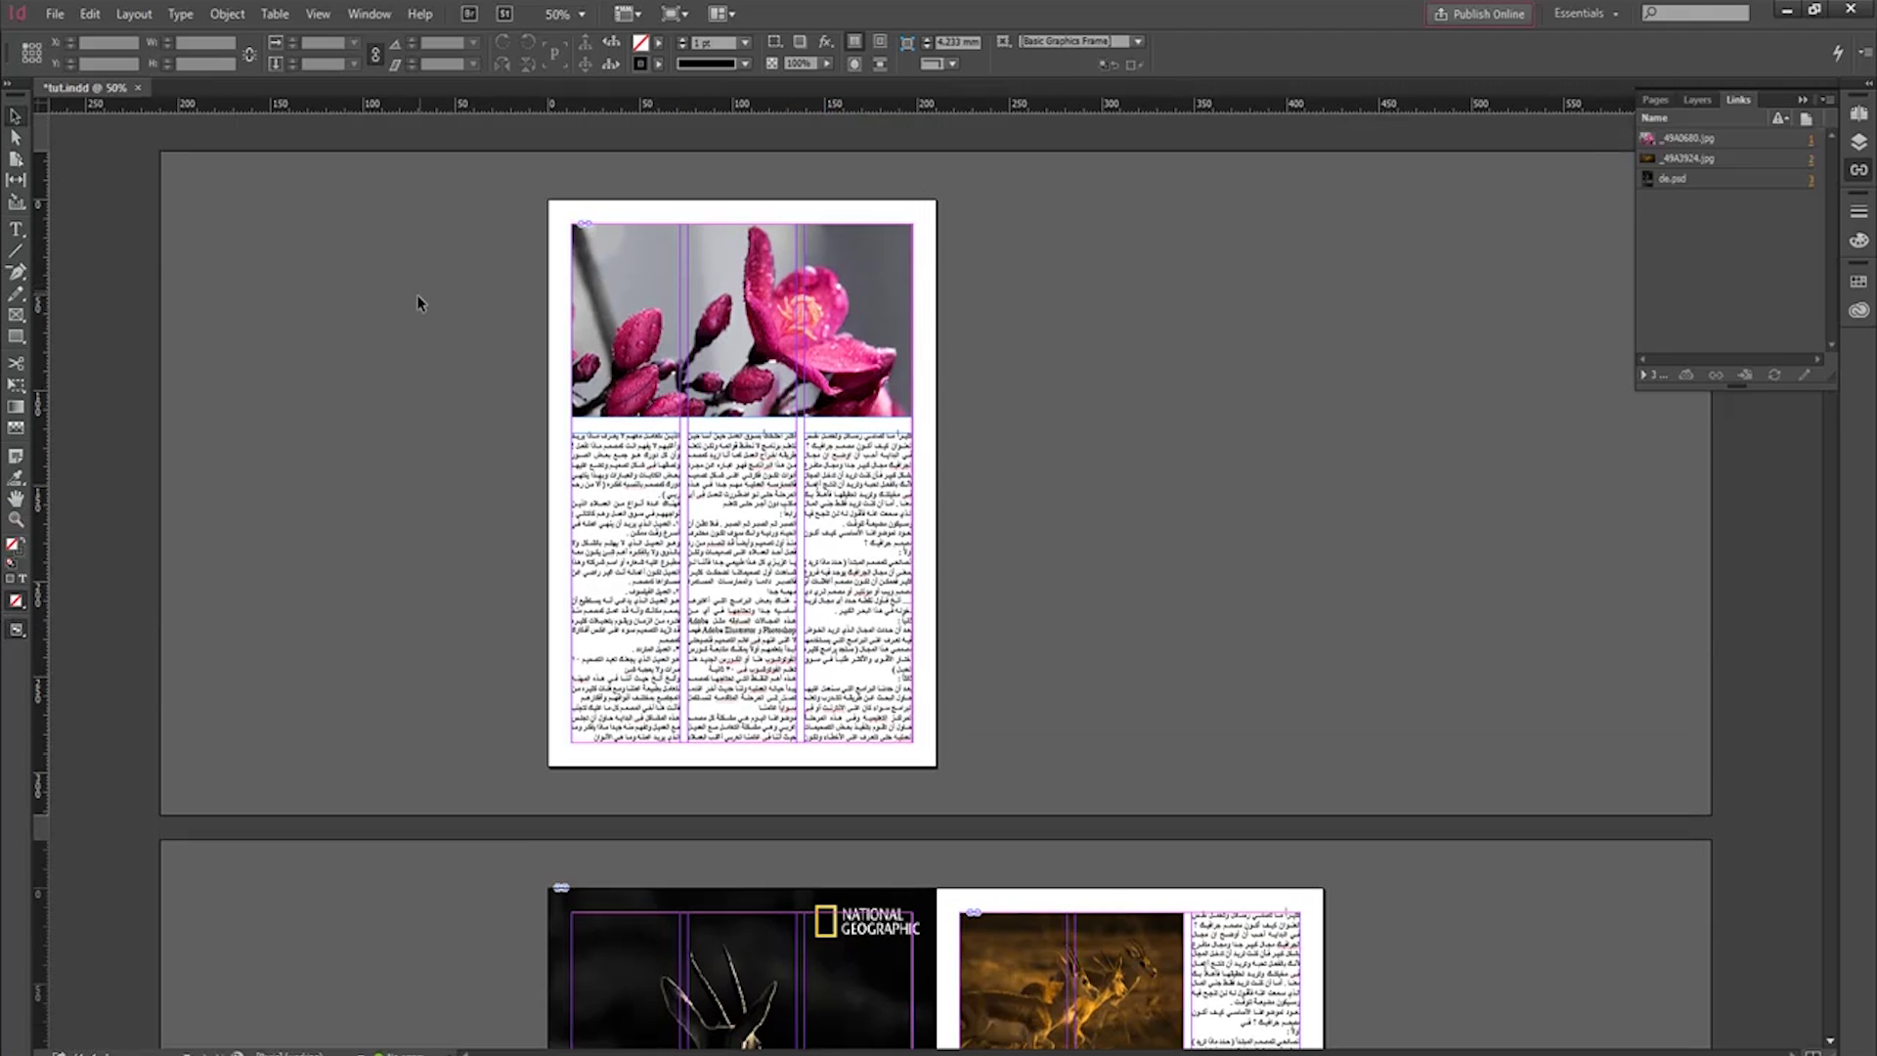